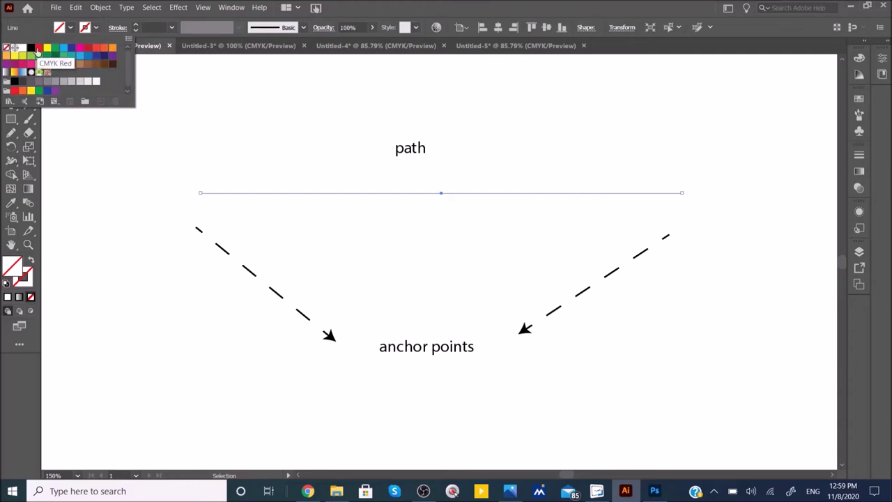
- Give the straight line a black stroke and reposition its right anchor point with the Direct Selection tool
left_click(30, 48)
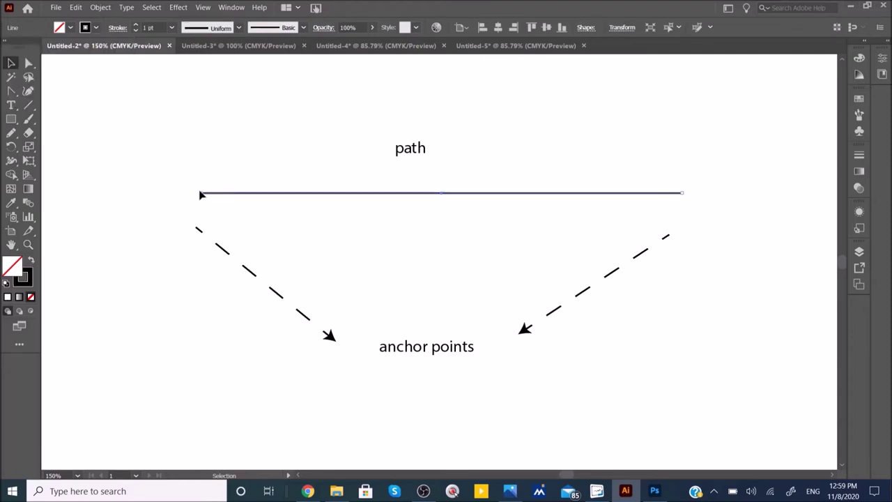
left_click(29, 63)
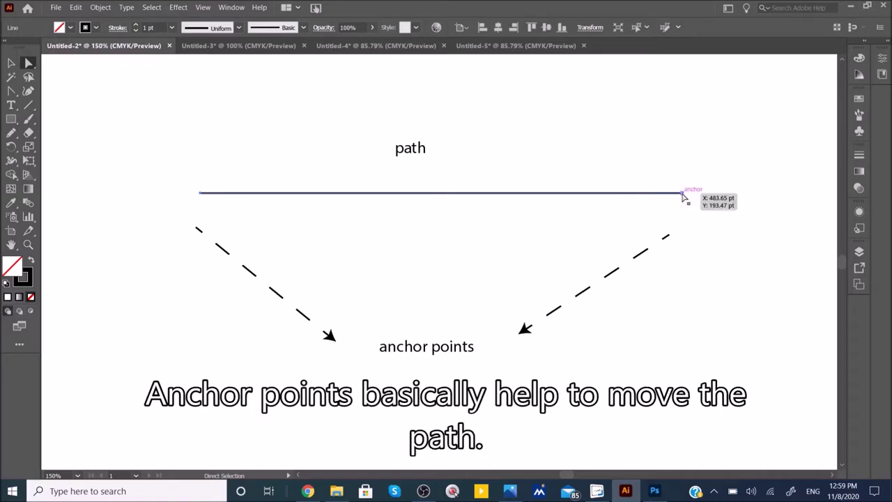
mouse_move(683, 194)
left_mouse_down()
mouse_move(685, 82)
mouse_move(702, 227)
mouse_move(705, 360)
mouse_move(697, 160)
mouse_move(682, 298)
mouse_move(701, 141)
mouse_move(699, 305)
mouse_move(702, 128)
mouse_move(695, 105)
mouse_move(674, 208)
mouse_move(677, 199)
left_mouse_up()
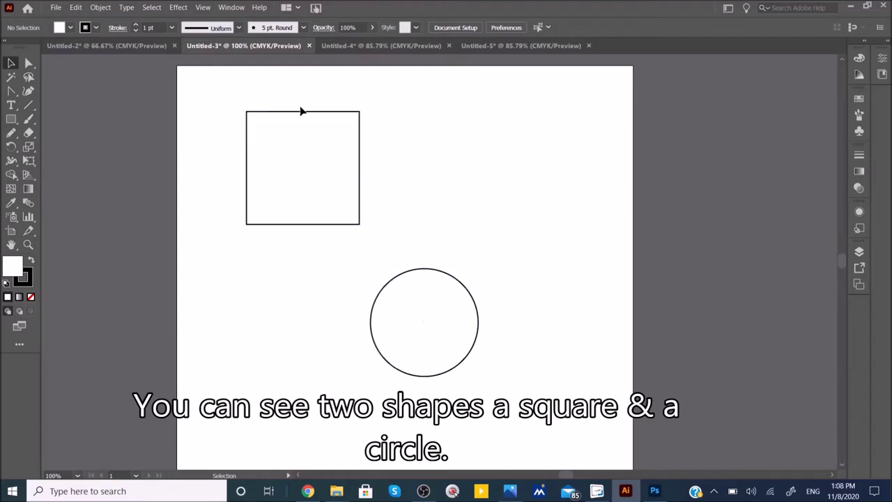
- Select the square and the circle in turn to examine their anchor points
left_click(306, 122)
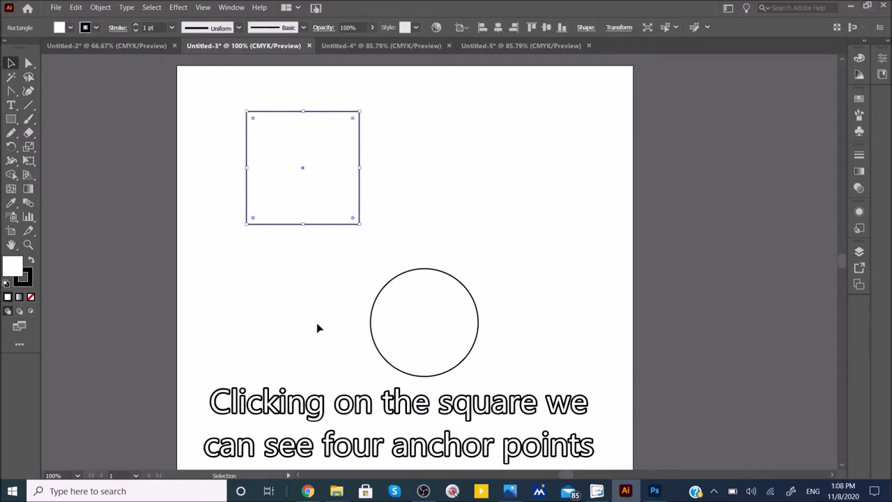
left_click(428, 272)
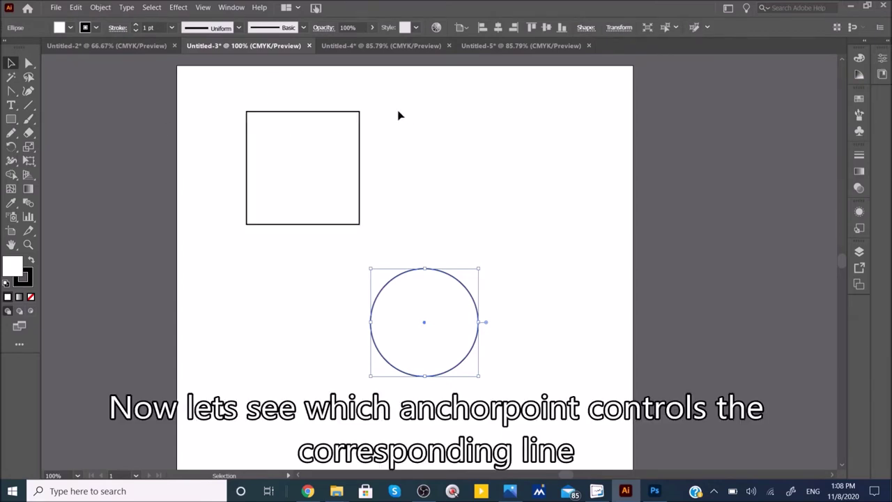
- Try pulling the square's upper-right anchor point outward with the Direct Selection tool, and undo the move
left_click(29, 63)
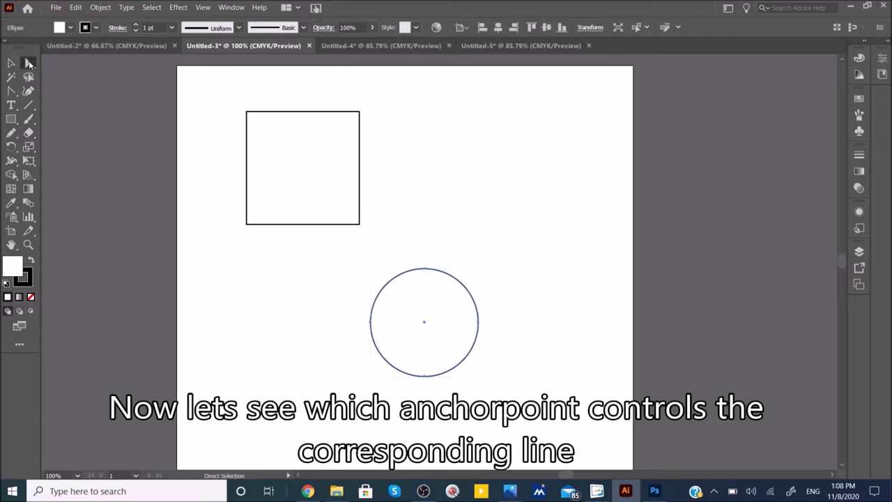
left_click(361, 112)
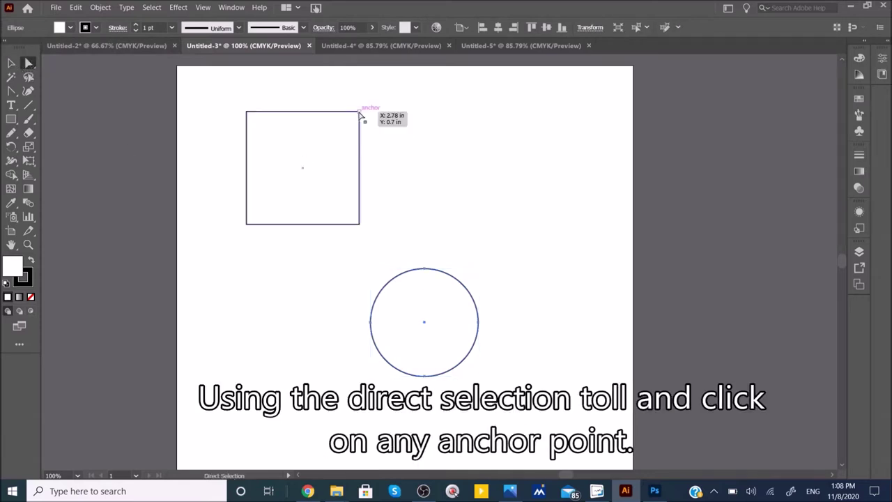
left_click(360, 113)
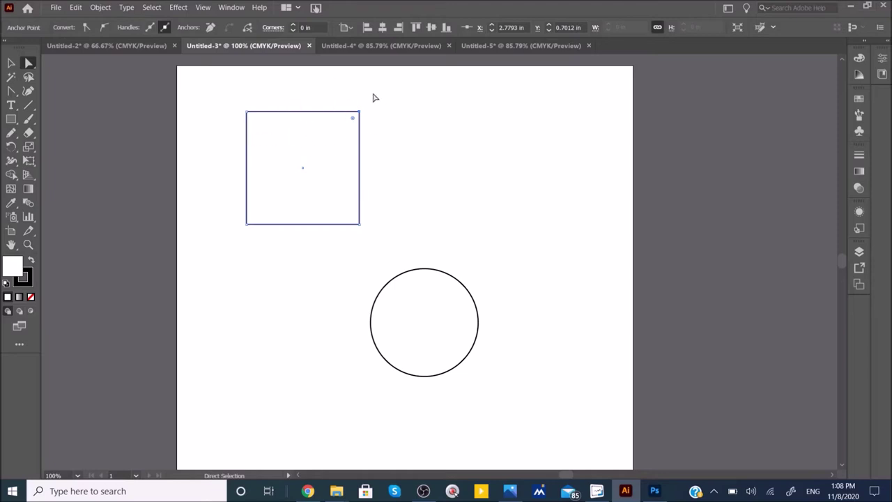
left_click(361, 112)
left_click_drag(360, 112, 451, 110)
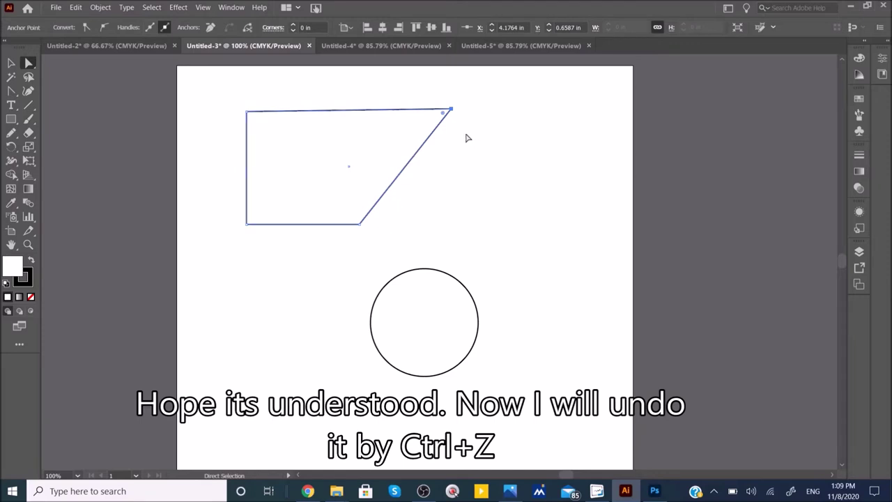
key("ctrl+z")
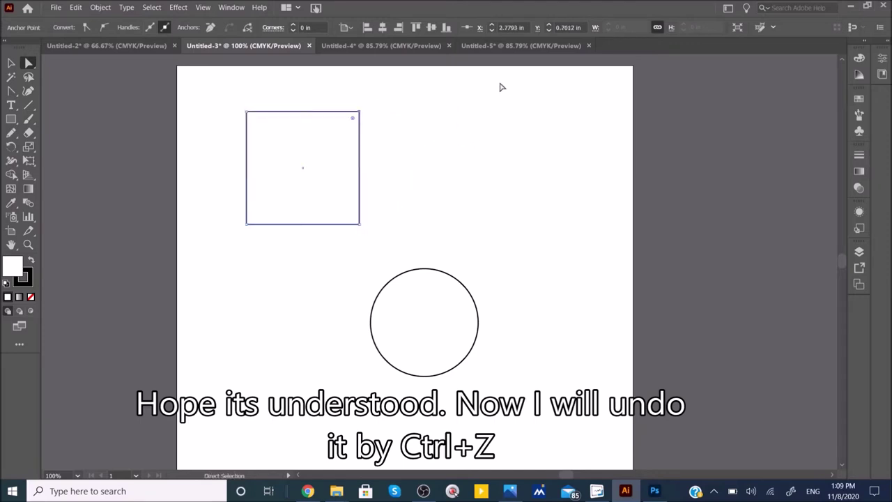
- Try pulling the square's upper-left anchor point outward past the artboard edge, undo the move and clear the selection
left_click(248, 113)
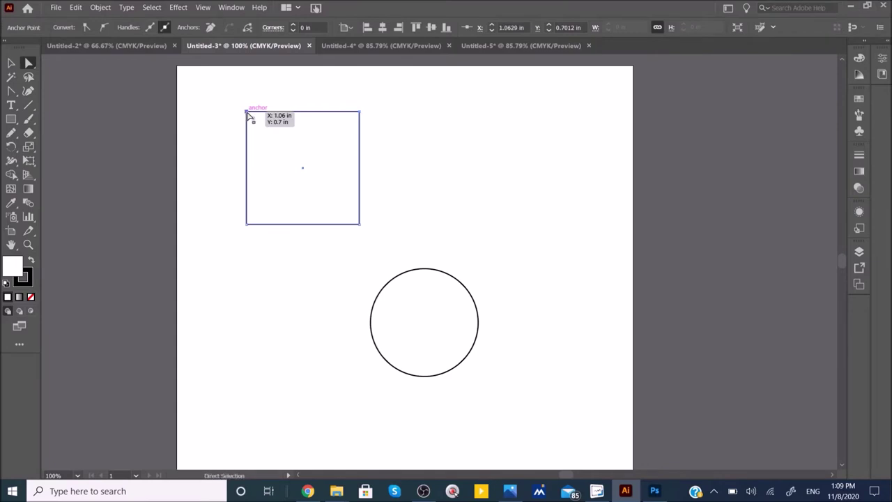
left_click_drag(249, 116, 123, 119)
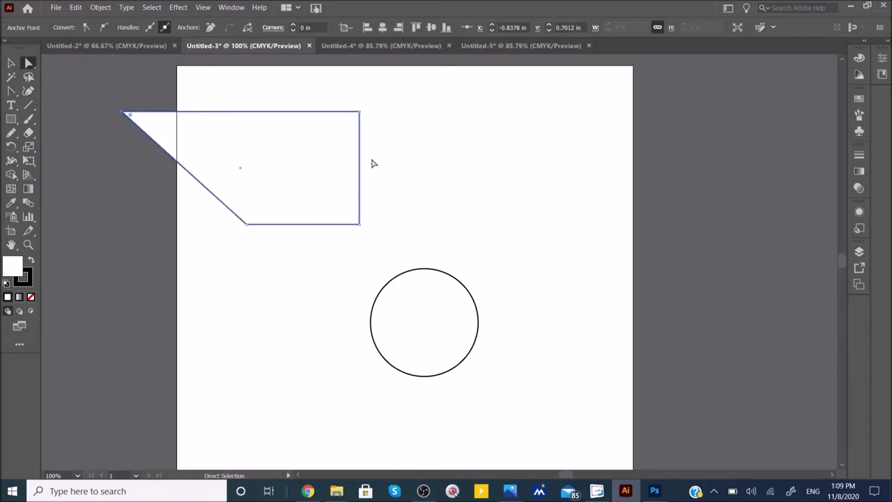
key("ctrl+z")
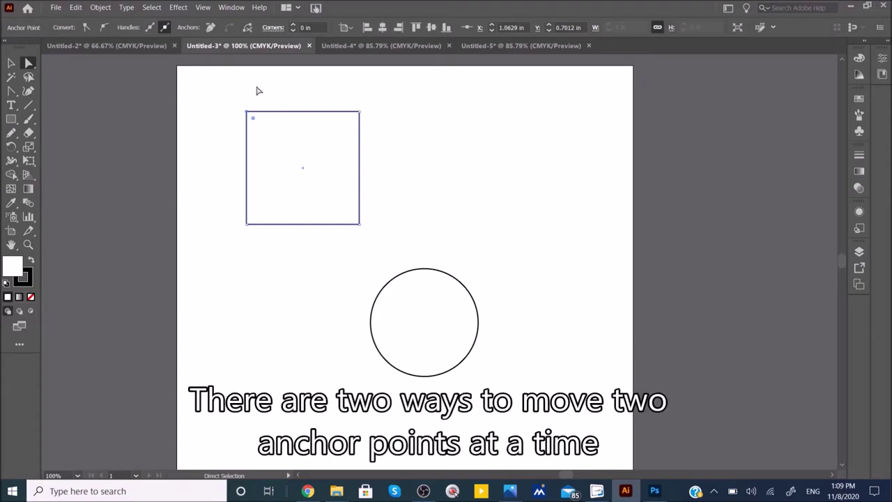
left_click(214, 91)
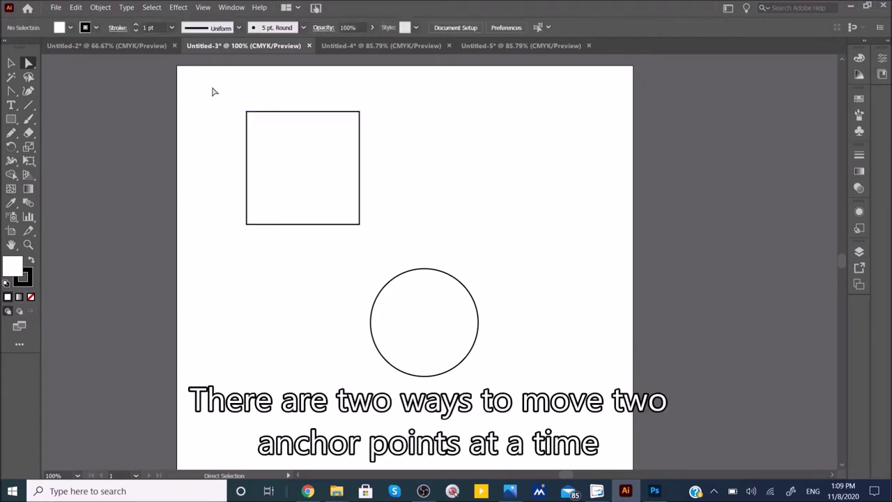
- Select both upper anchor points of the square, shift them slightly up and to the left together, and deselect
left_click(247, 111)
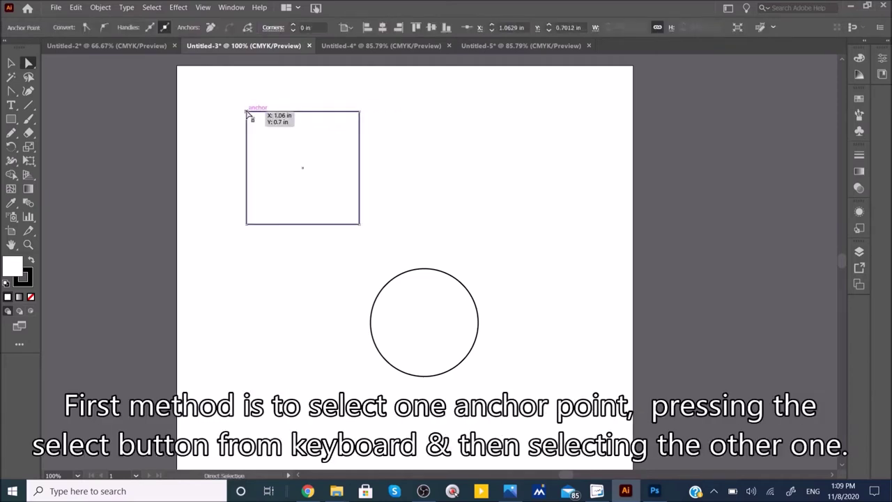
left_click(360, 114, "shift")
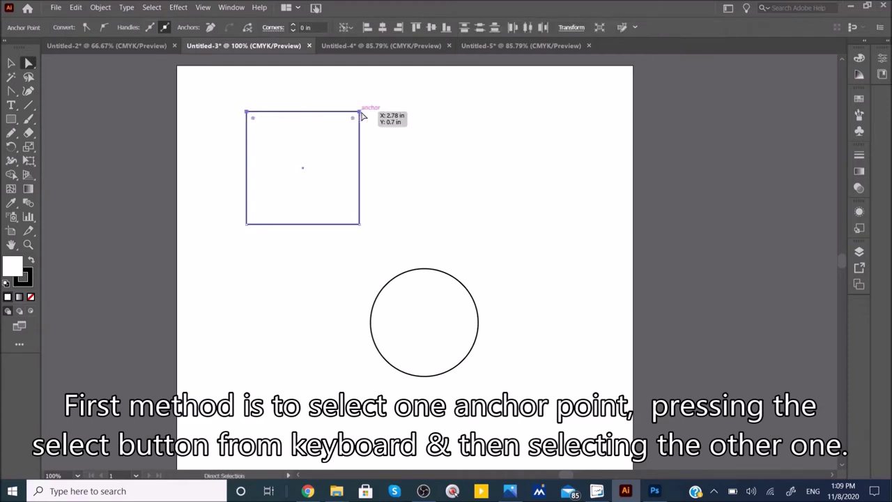
mouse_move(360, 117)
left_mouse_down()
mouse_move(466, 112)
mouse_move(322, 117)
mouse_move(470, 113)
mouse_move(318, 111)
mouse_move(357, 108)
left_mouse_up()
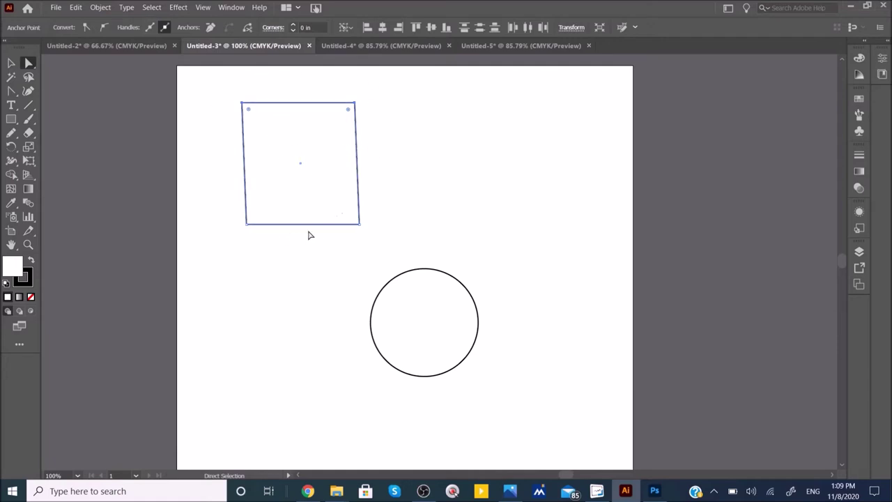
mouse_move(356, 105)
left_mouse_down()
mouse_move(376, 105)
mouse_move(359, 103)
left_mouse_up()
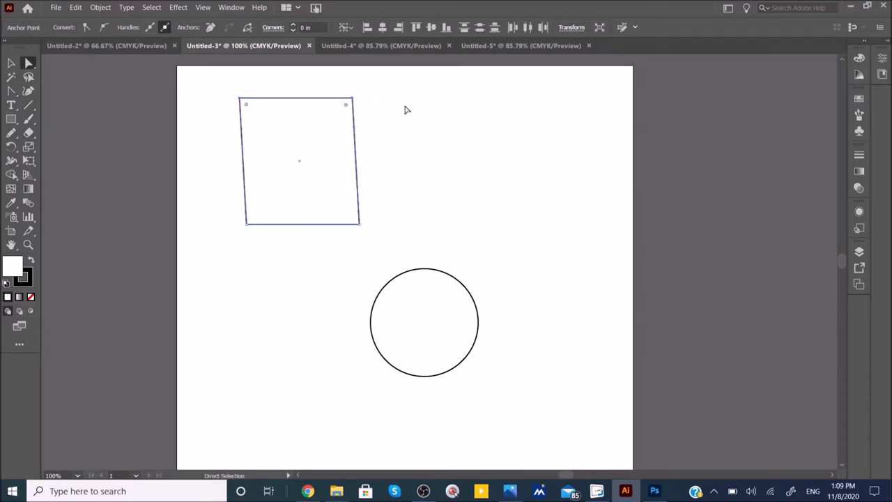
left_click(415, 116)
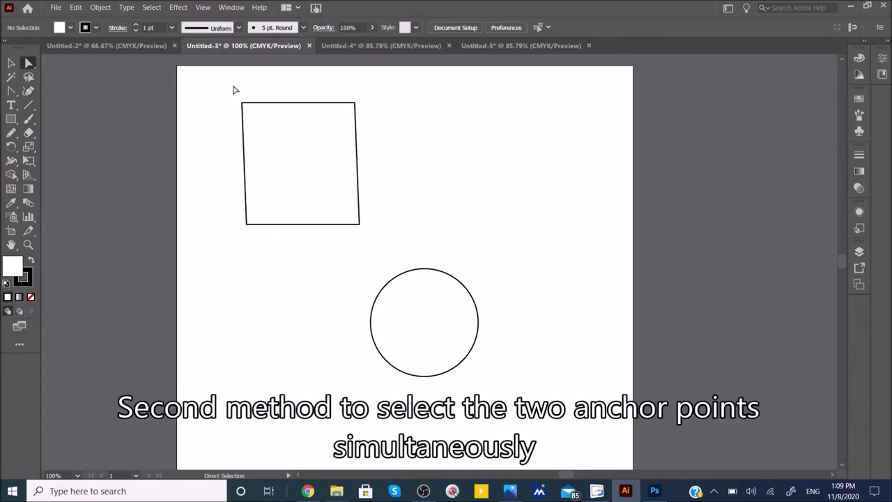
- Select the skewed square's two upper anchor points with a selection marquee, and clear the selection
left_click_drag(226, 92, 354, 103)
left_click(392, 100)
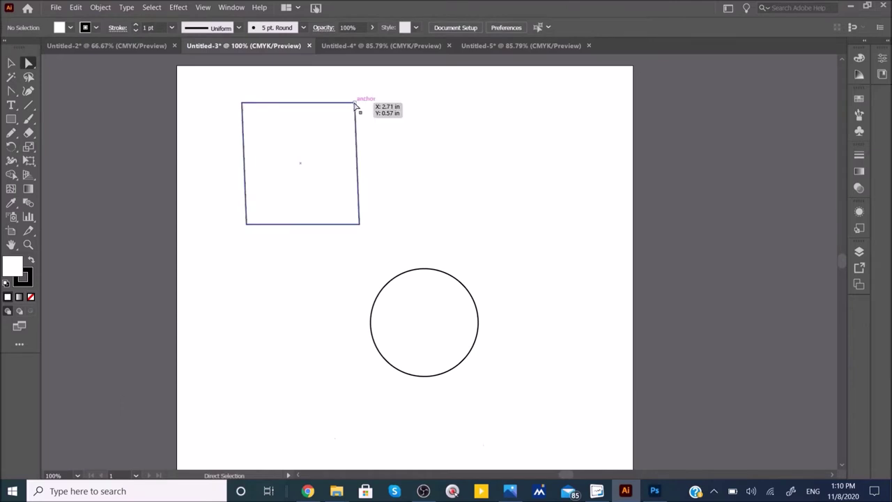
- Select the diagonal upper-right and lower-left anchor points and shift both downward, undo the second shift and deselect
left_click(355, 104)
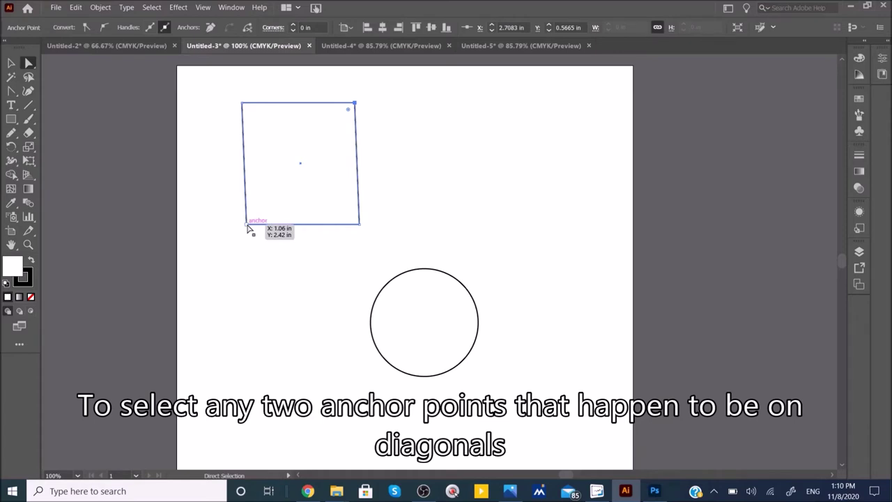
key("shift")
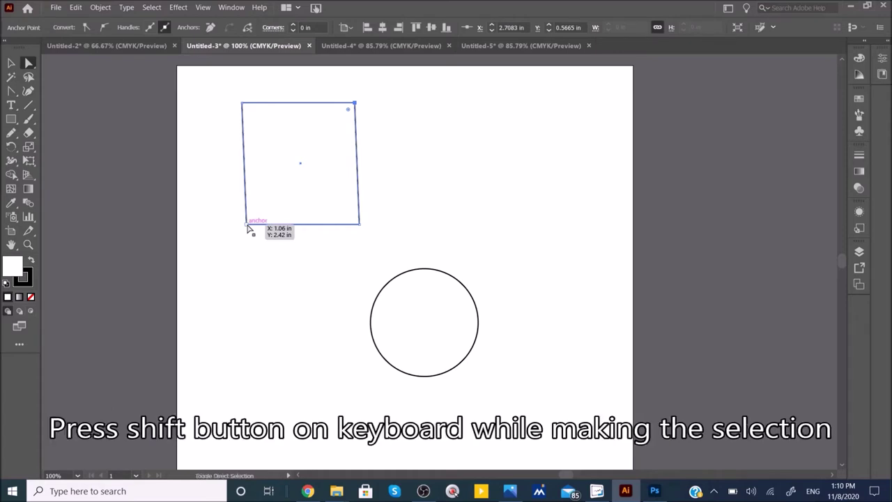
left_click(247, 225, "shift")
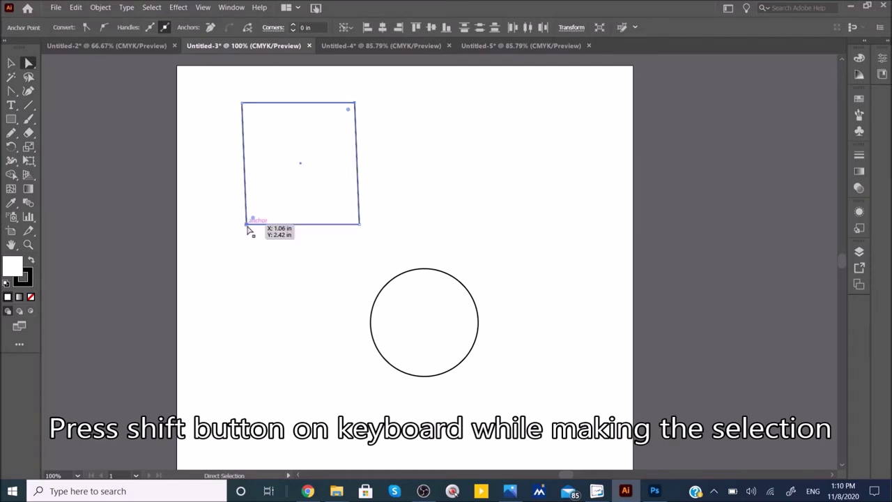
mouse_move(248, 227)
left_mouse_down()
mouse_move(314, 166)
mouse_move(295, 175)
mouse_move(243, 251)
mouse_move(318, 159)
mouse_move(259, 237)
mouse_move(297, 176)
mouse_move(247, 239)
left_mouse_up()
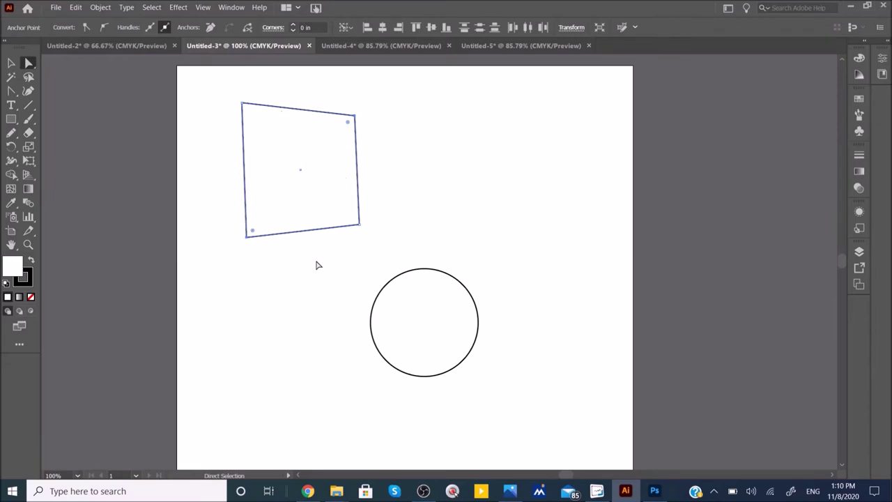
mouse_move(245, 238)
left_mouse_down()
mouse_move(285, 207)
mouse_move(241, 250)
left_mouse_up()
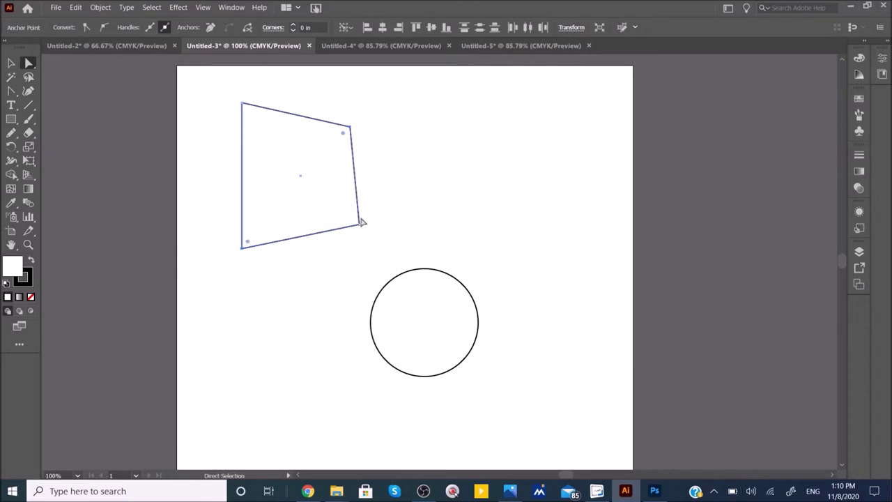
key("v")
key("ctrl+z")
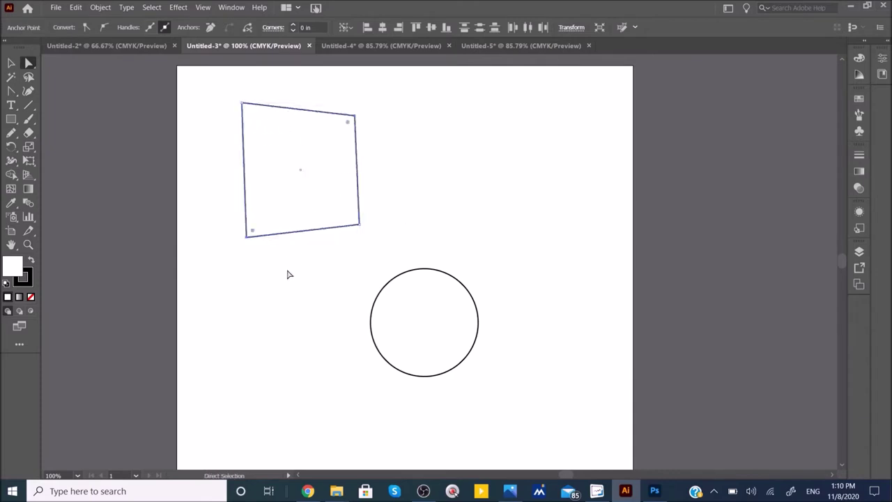
left_click(285, 243)
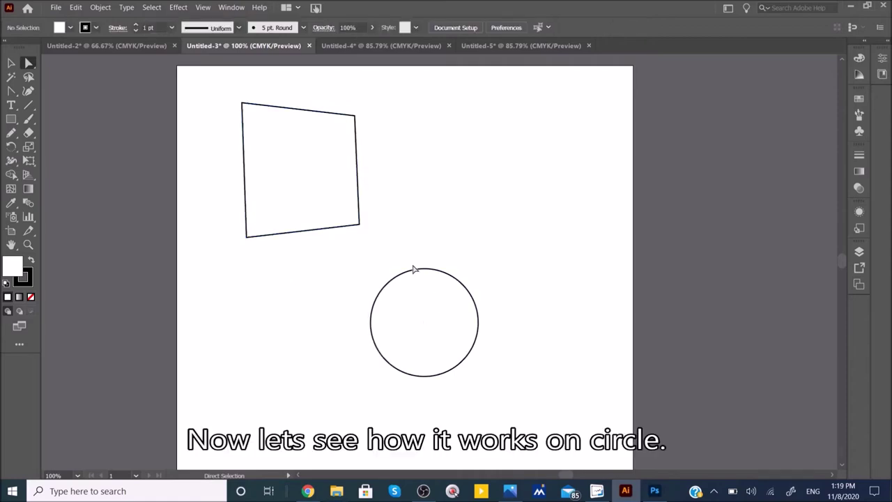
- Try moving the circle's top anchor point vertically to reshape its curve, and undo the moves
left_click(424, 270)
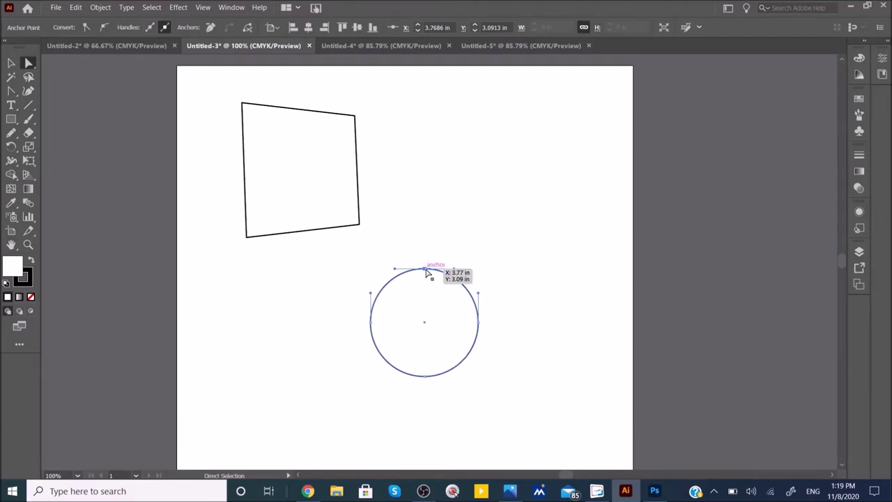
left_click_drag(426, 271, 432, 247)
key("ctrl+z")
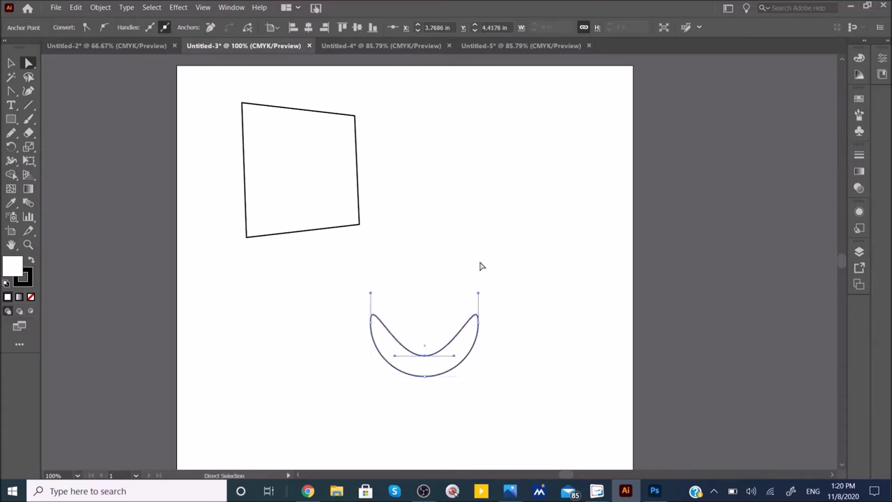
key("ctrl+z")
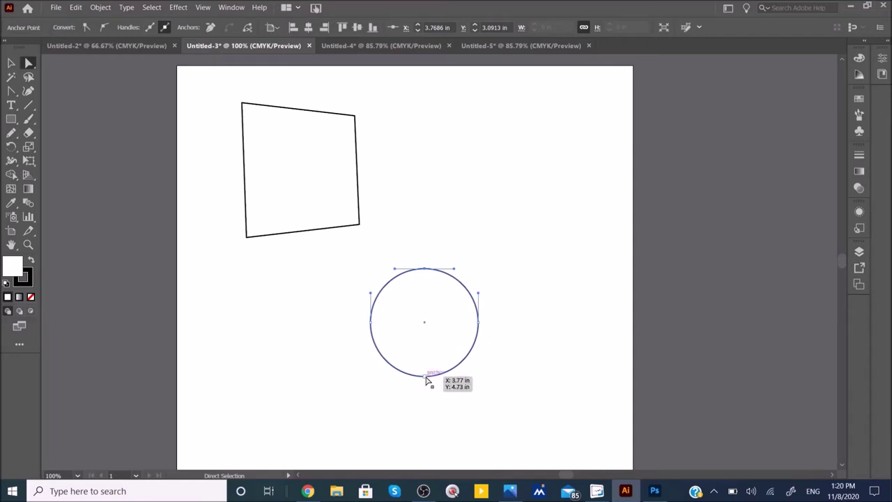
- Try moving the circle's right anchor point to reshape its side
left_click(479, 323)
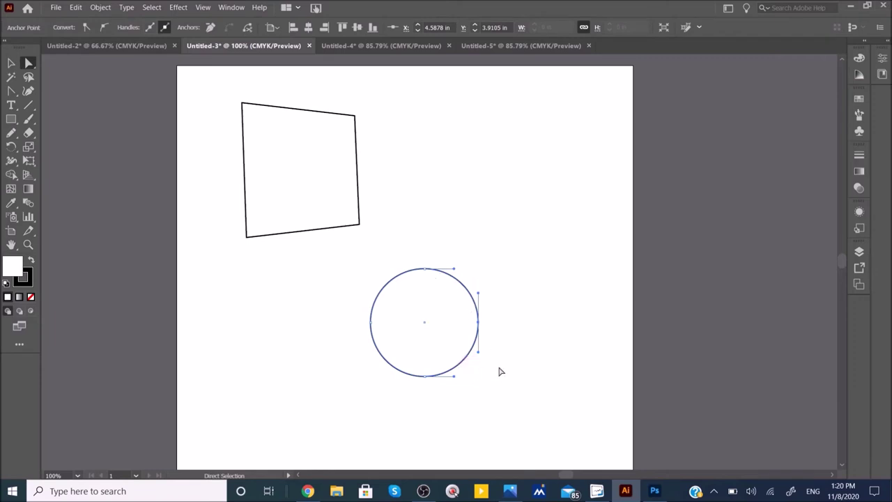
mouse_move(478, 320)
left_mouse_down()
mouse_move(488, 255)
mouse_move(483, 343)
mouse_move(481, 322)
left_mouse_up()
key("ctrl")
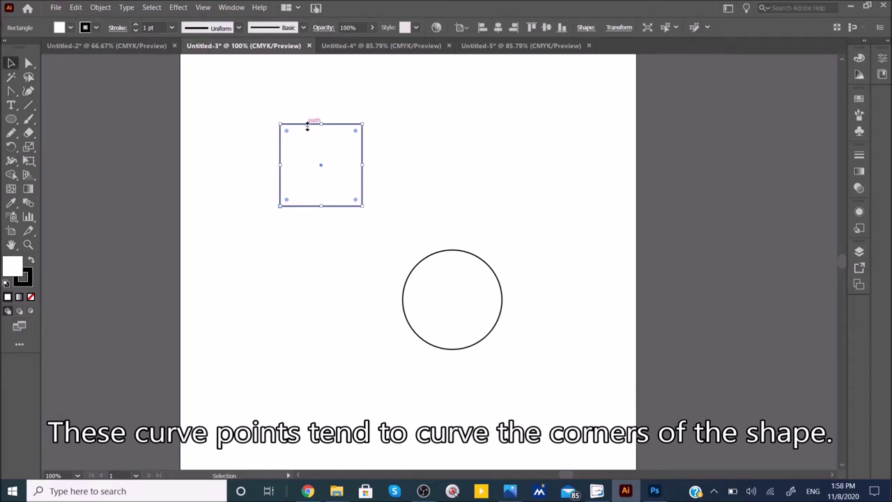
- Duplicate the square beside the original on its right, and select the original square
left_click(88, 97)
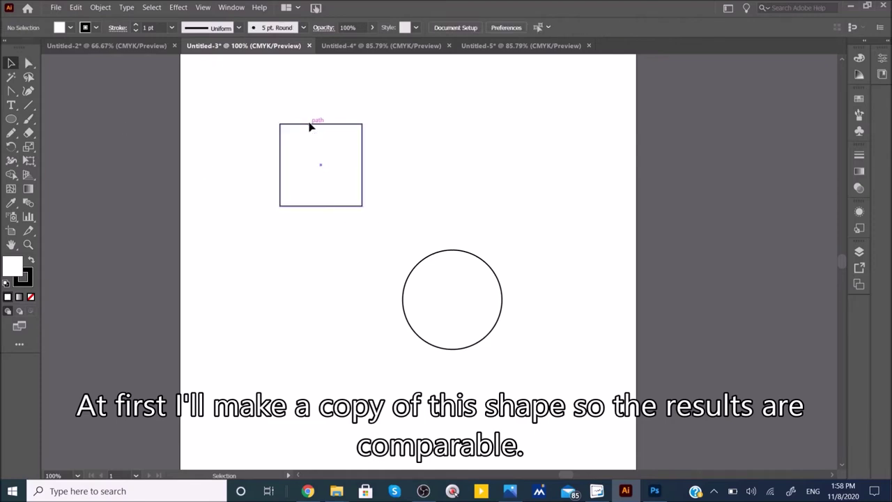
left_click_drag(331, 133, 415, 87)
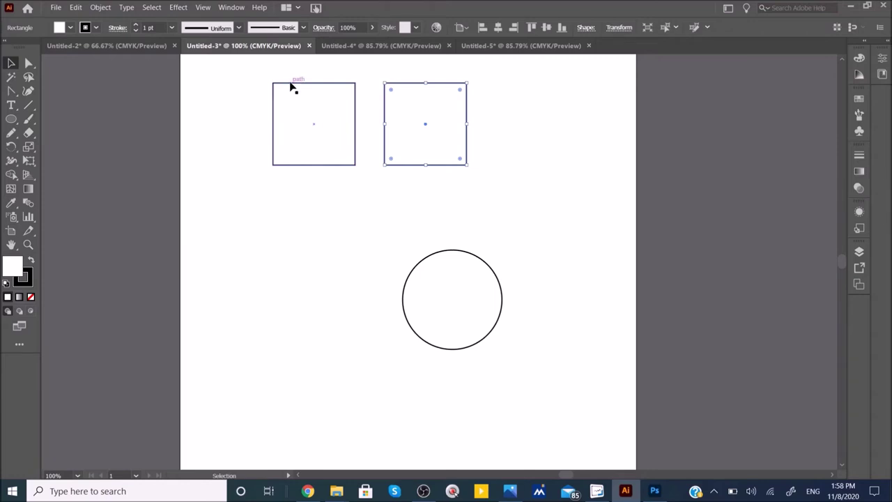
left_click(291, 86)
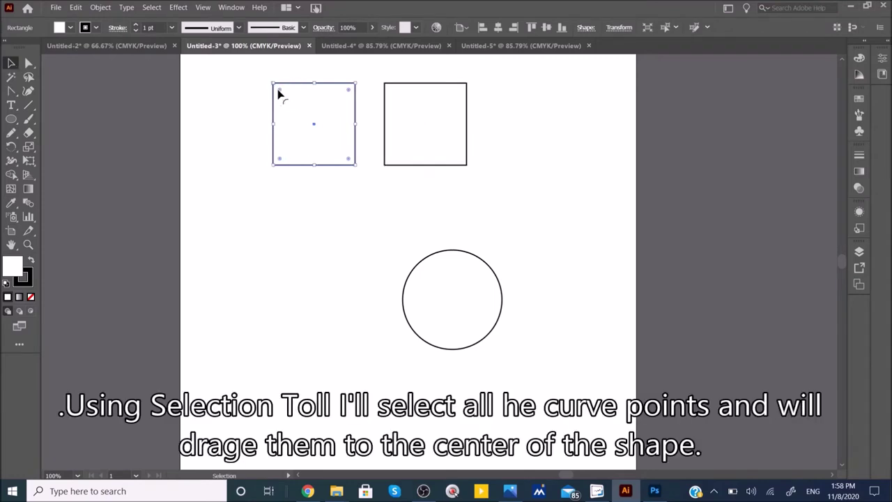
- Round all four corners of the left square together by a small radius and deselect it
left_click_drag(282, 93, 288, 101)
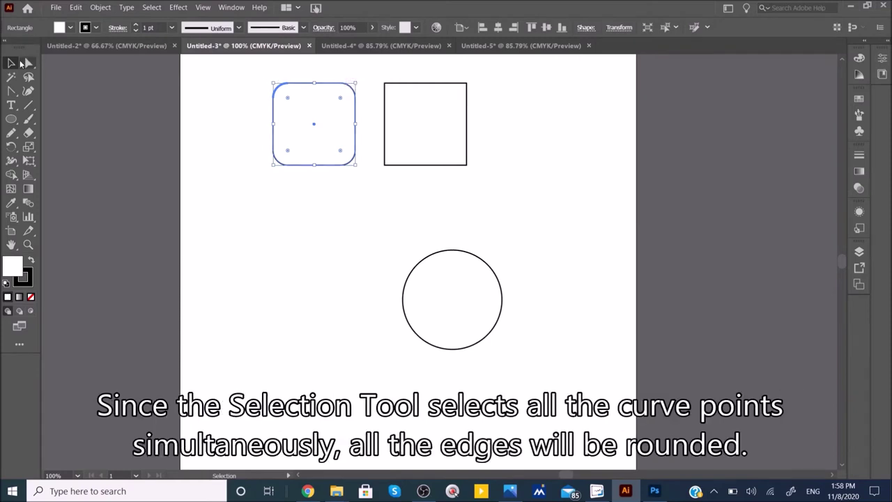
left_click(201, 191)
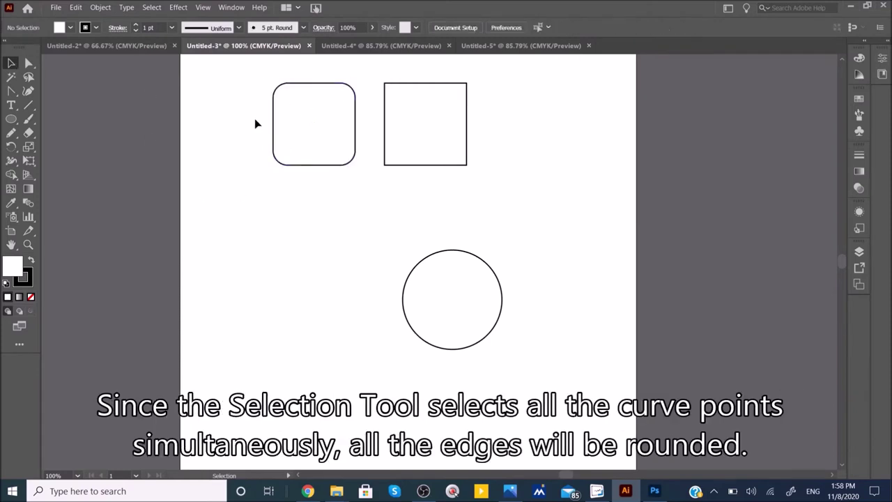
- Try rounding only the upper-right corner of the right square with Direct Selection, and undo the rounding
left_click(28, 63)
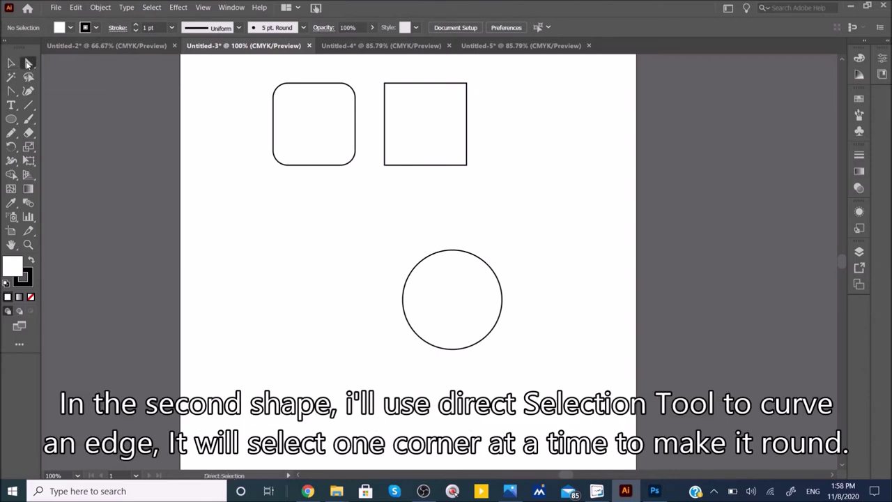
left_click(432, 84)
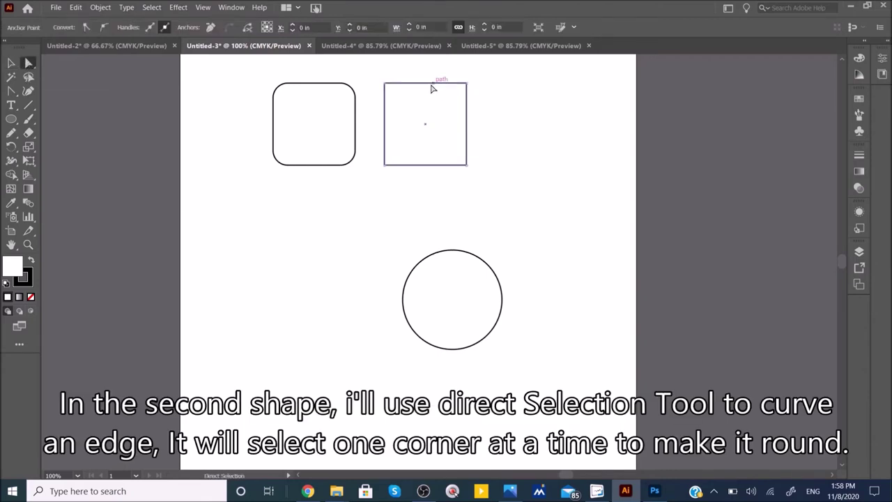
left_click(466, 83)
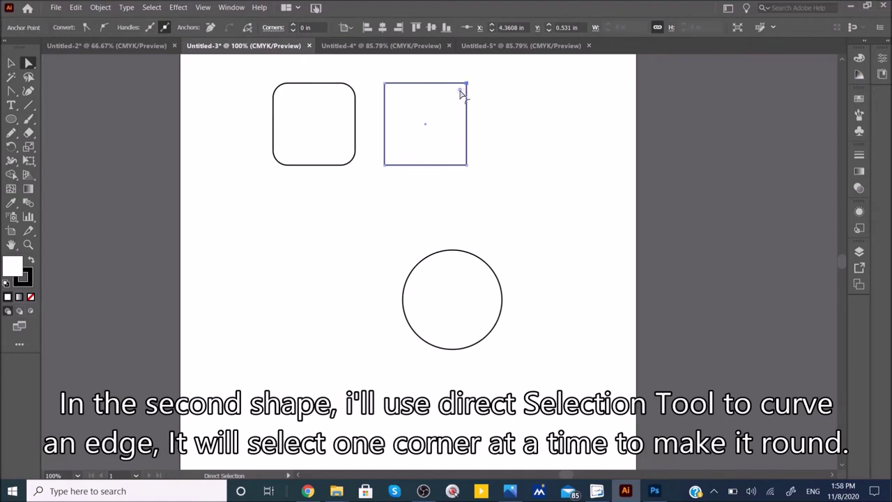
left_click_drag(460, 91, 433, 115)
left_click(534, 141)
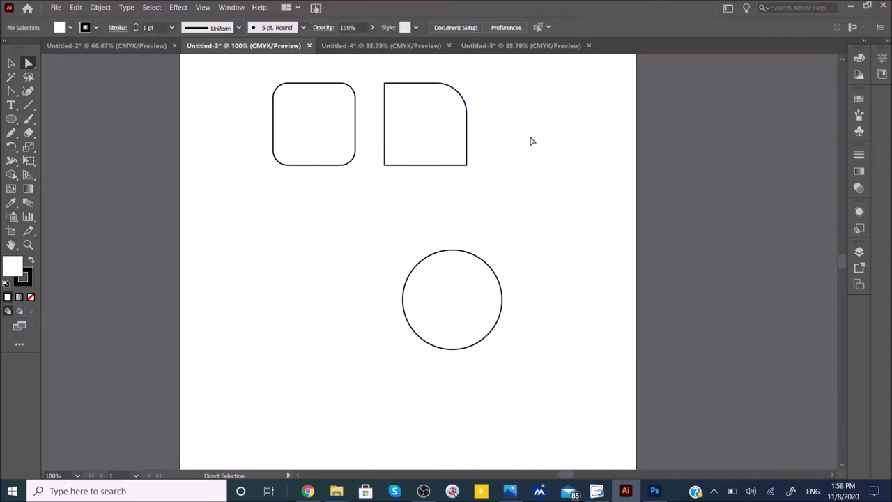
key("ctrl+z")
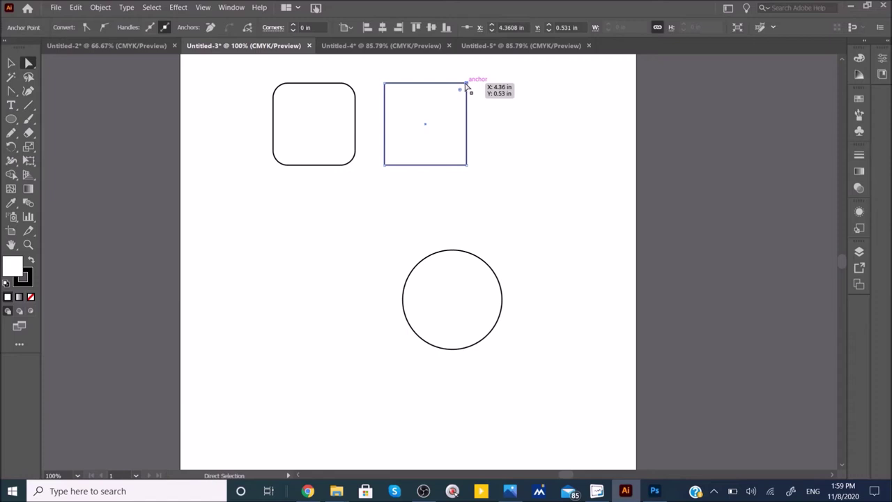
- Add the right square's lower-left corner to the selection, round it together with the upper-right corner, and deselect
left_click(388, 165)
left_click_drag(391, 161, 411, 143)
left_click(145, 106)
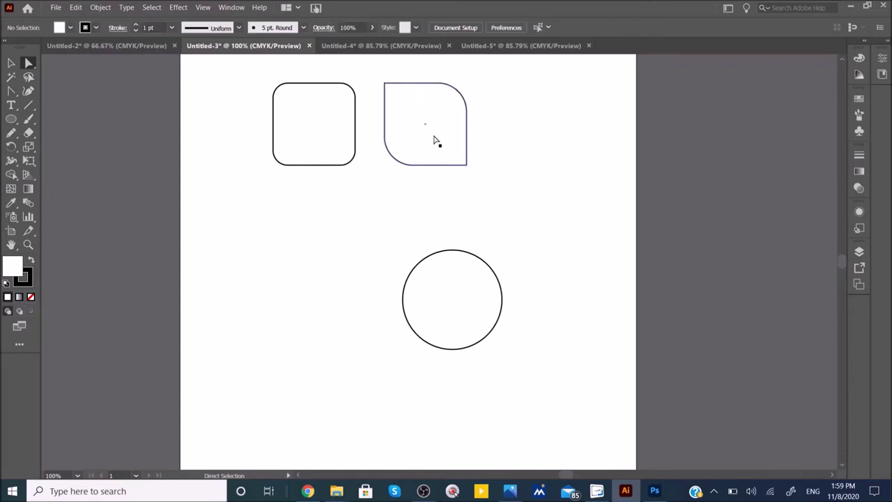
- Try stretching the anchor point at the start of the right shape's upper-right curve far to the right, and undo it
left_click_drag(440, 88, 576, 84)
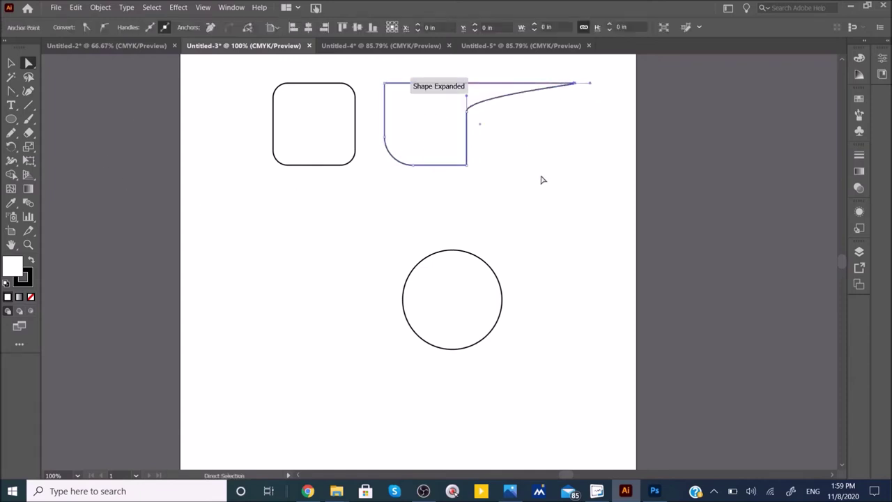
key("ctrl+z")
left_click(578, 90)
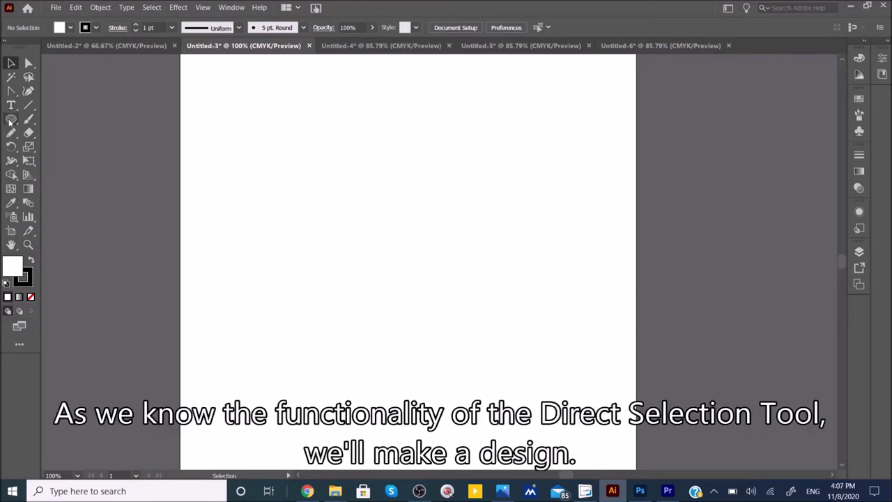
- Draw a long, thin horizontal rectangle near the top of the empty artboard
left_click(10, 121)
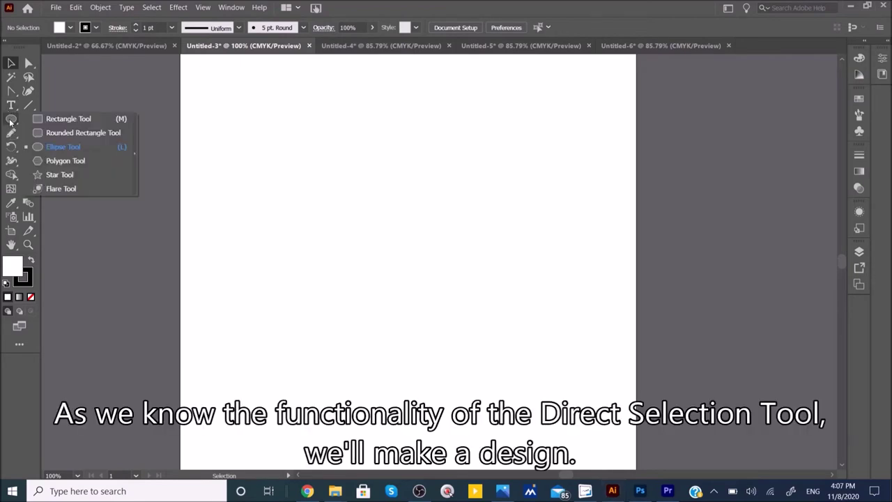
left_click(69, 119)
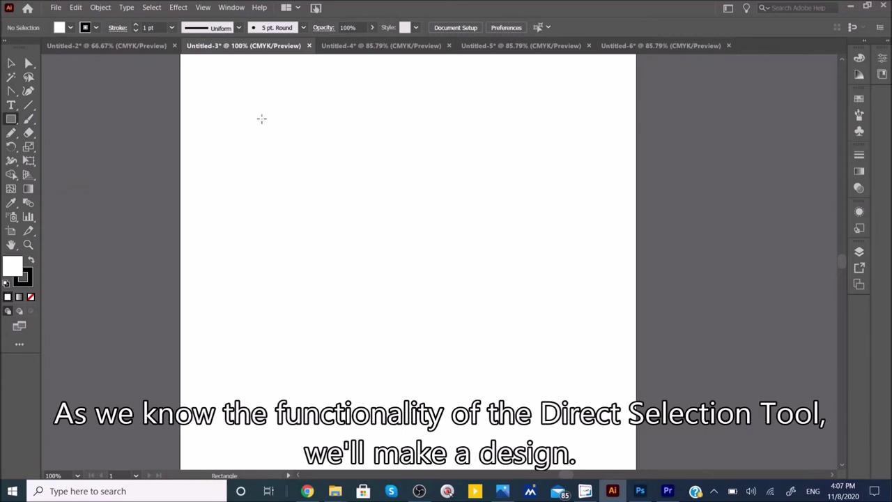
mouse_move(258, 119)
left_mouse_down()
mouse_move(442, 124)
mouse_move(460, 134)
left_mouse_up()
- Move only the rectangle's upper-right anchor point outward to about X 4.74 in, Y 1.09 in, giving it a pointed end
left_click(28, 63)
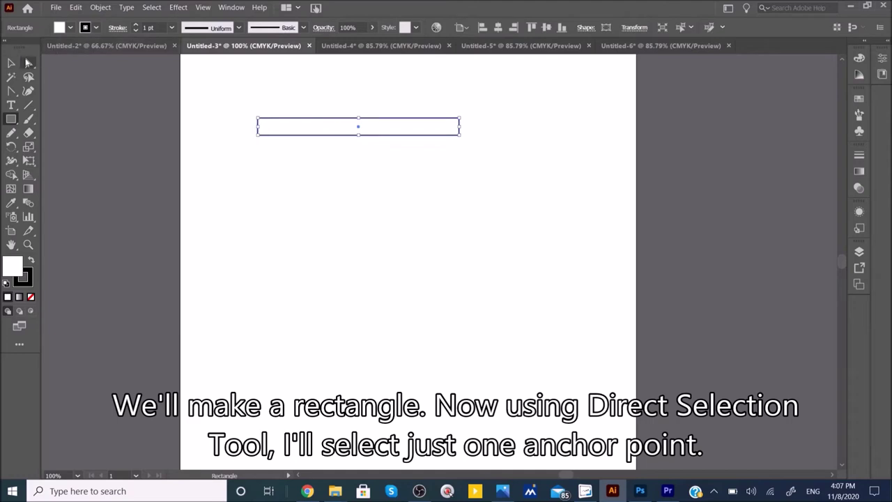
left_click(460, 120)
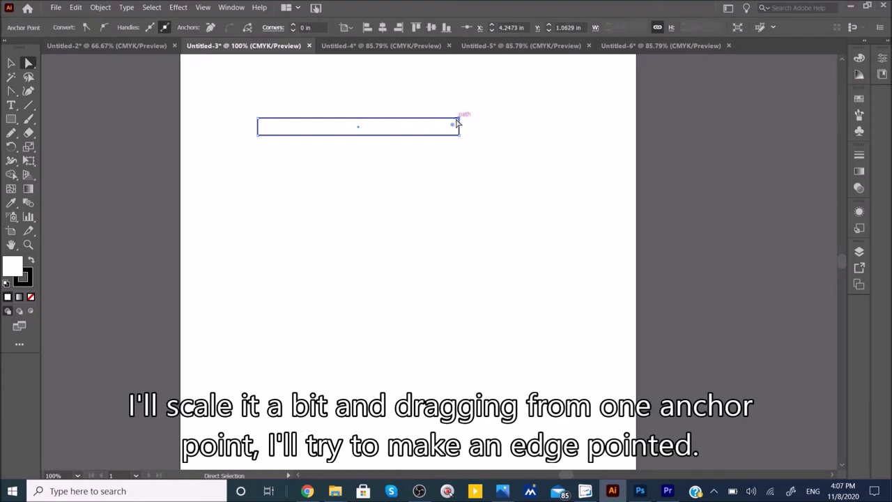
left_click_drag(459, 119, 493, 121)
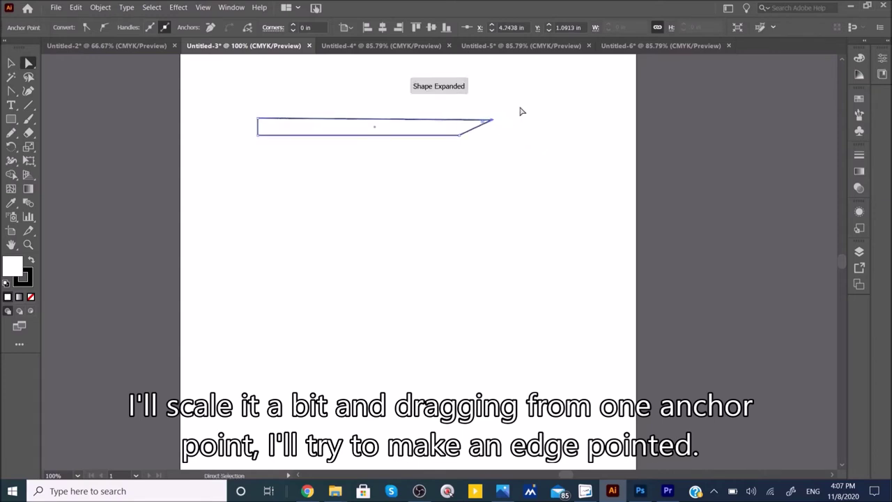
- Scale the pointed shape vertically from its top edge to about half its height and deselect it
left_click(12, 64)
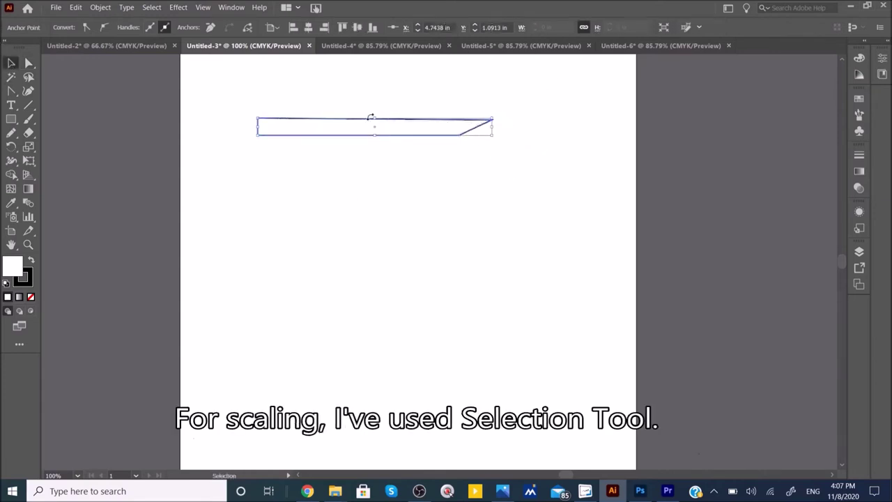
left_click_drag(375, 119, 375, 126)
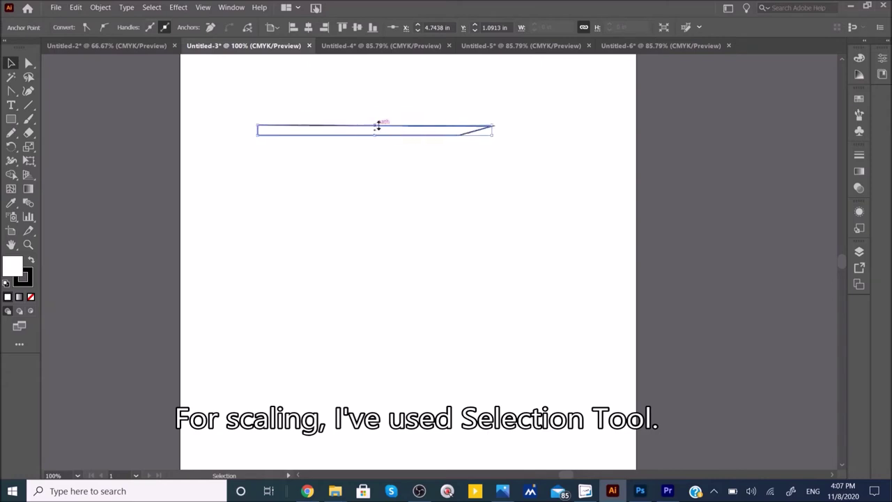
left_click(66, 87)
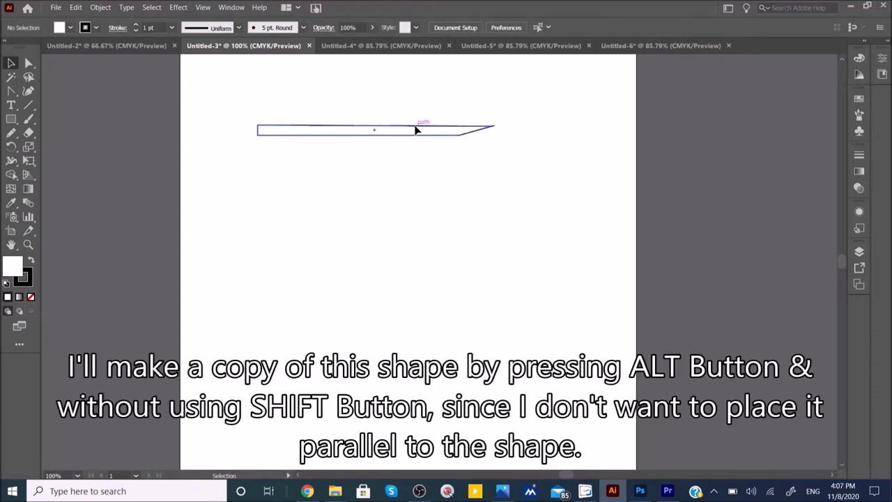
- Duplicate the pointed bar just below and slightly to the left, repeat the copy three more times, and deselect the bars
mouse_move(414, 136)
left_mouse_down()
mouse_move(415, 145)
mouse_move(398, 144)
mouse_move(412, 147)
mouse_move(394, 145)
mouse_move(404, 144)
left_mouse_up()
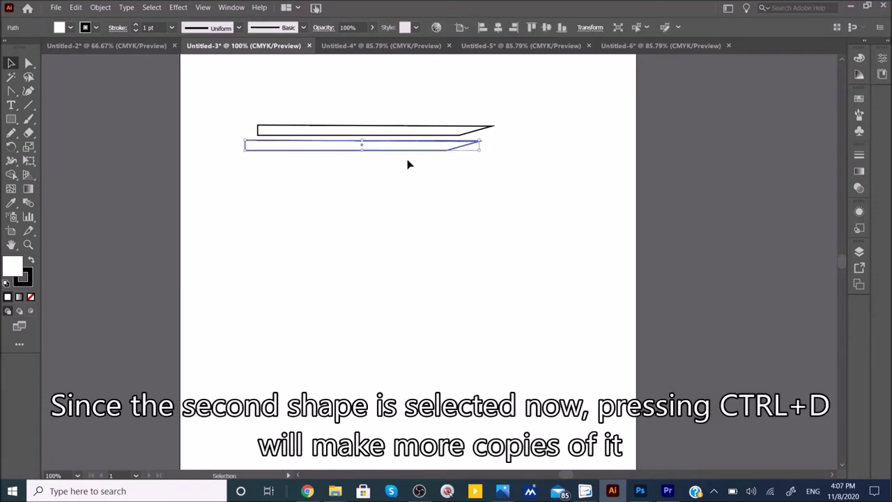
key("ctrl+d")
key("ctrl+d")
key("ctrl+d")
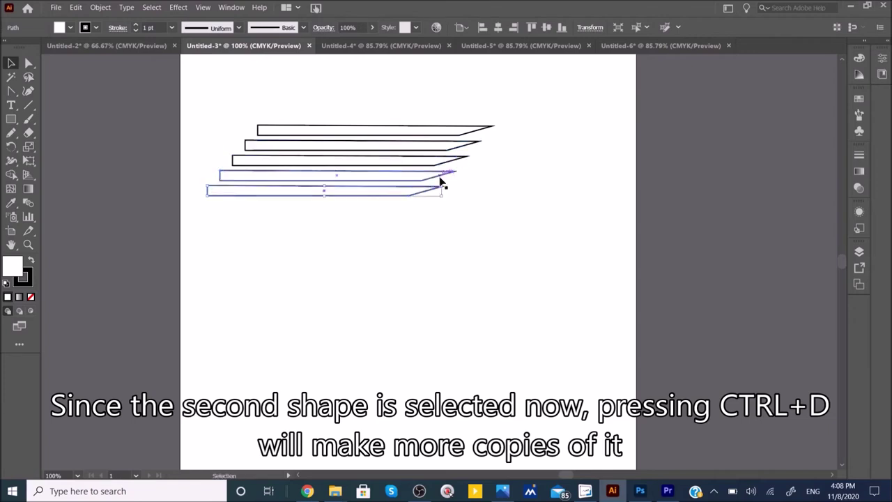
left_click(394, 102)
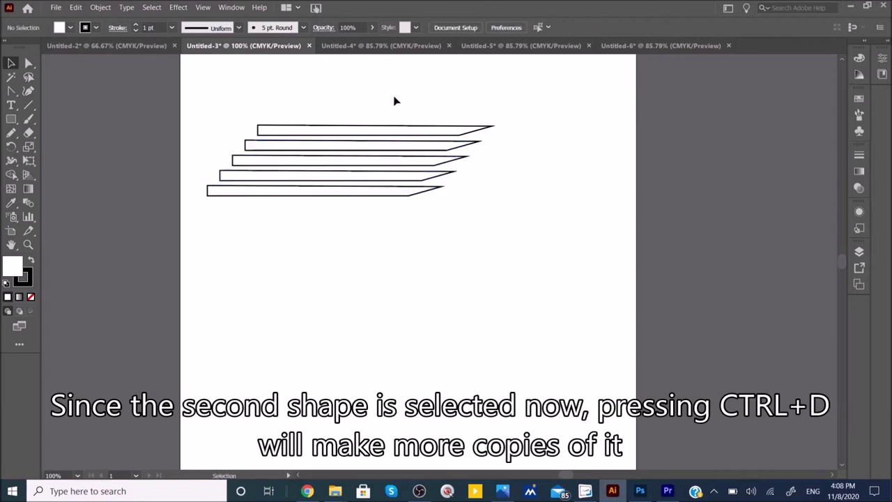
left_click_drag(362, 131, 508, 255)
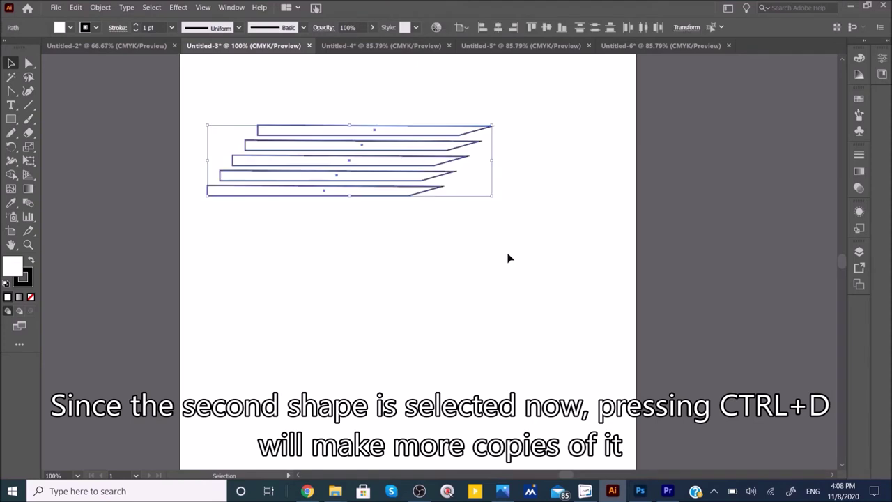
left_click(258, 70)
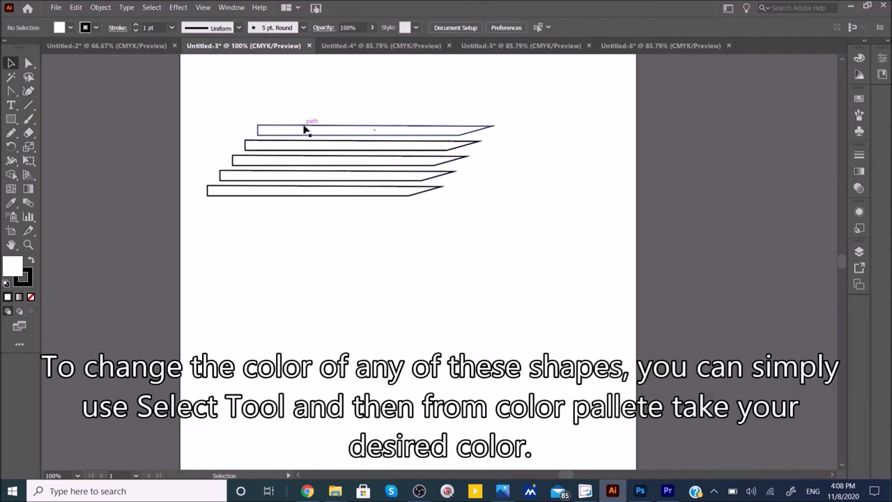
- Change the top bar's stroke color to red from the swatches
left_click(295, 129)
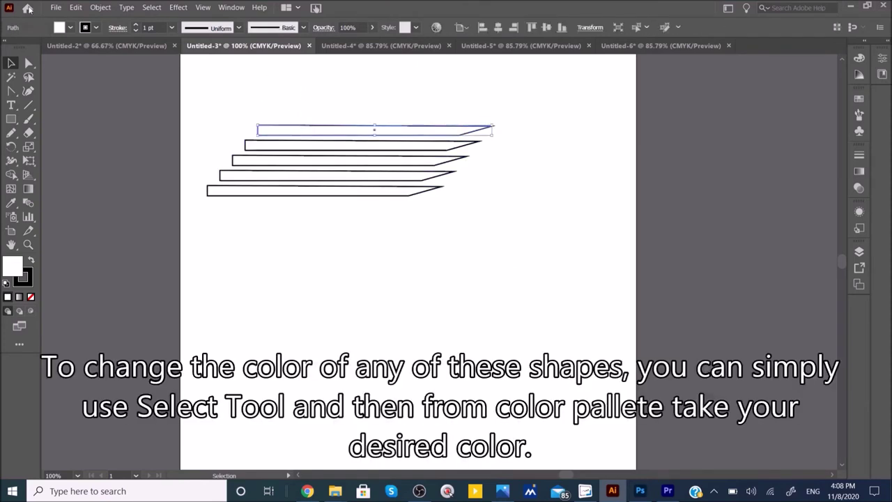
left_click(97, 28)
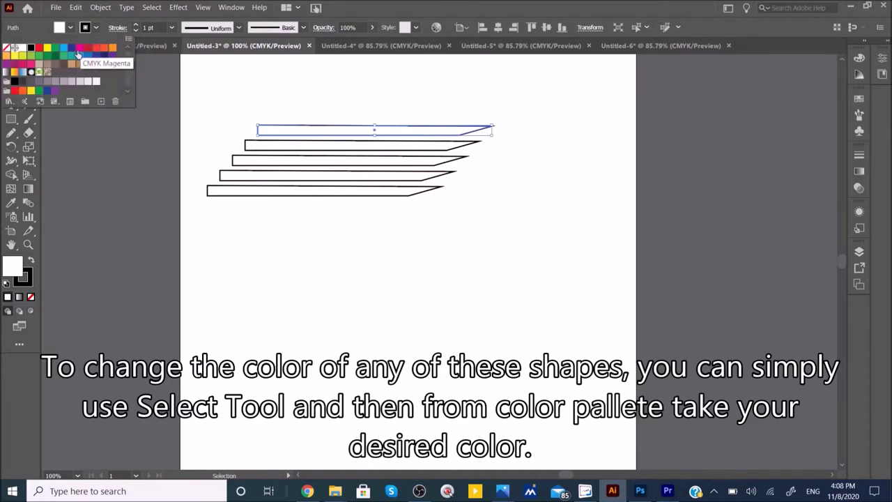
left_click(82, 51)
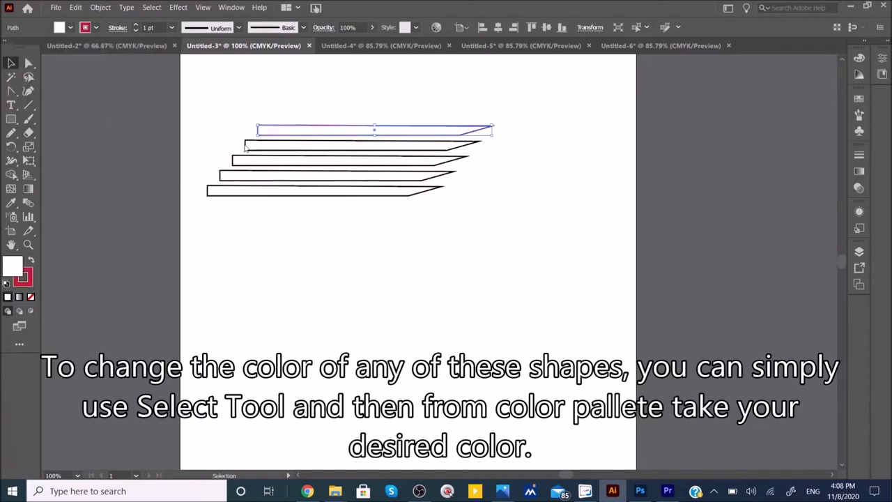
- Change the second bar's stroke color to dark blue and deselect it
left_click(255, 145)
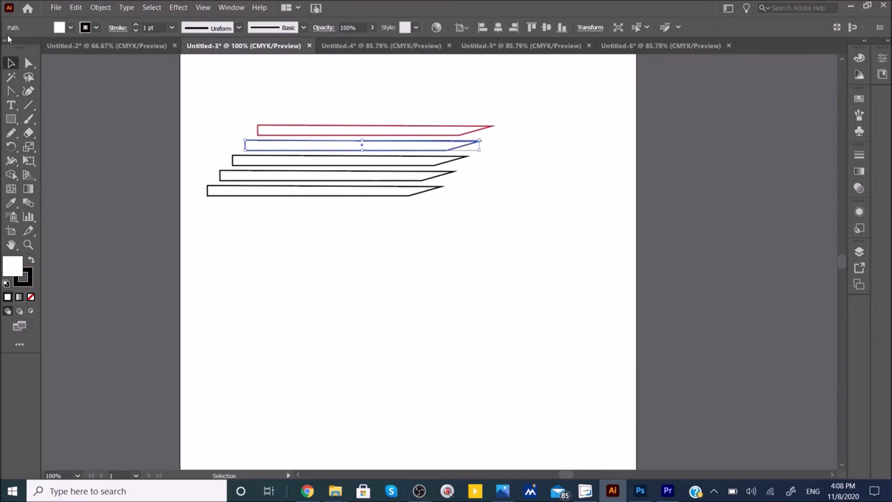
left_click(96, 28)
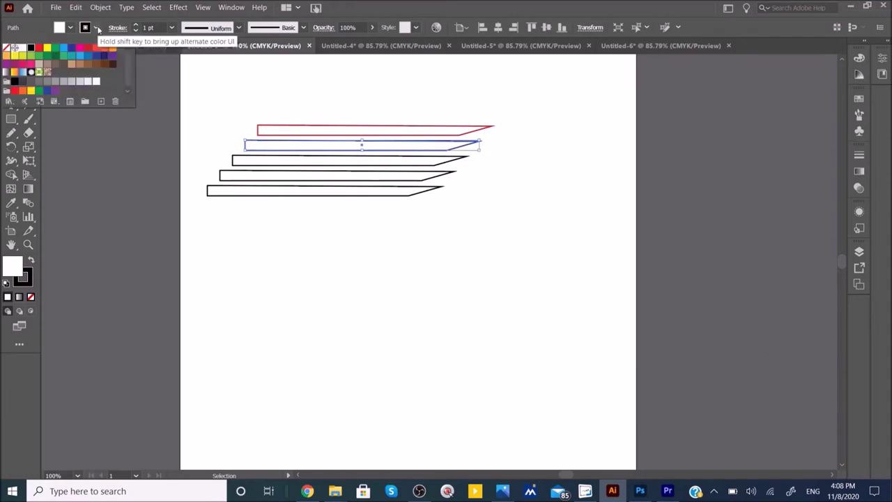
left_click(71, 55)
left_click(112, 155)
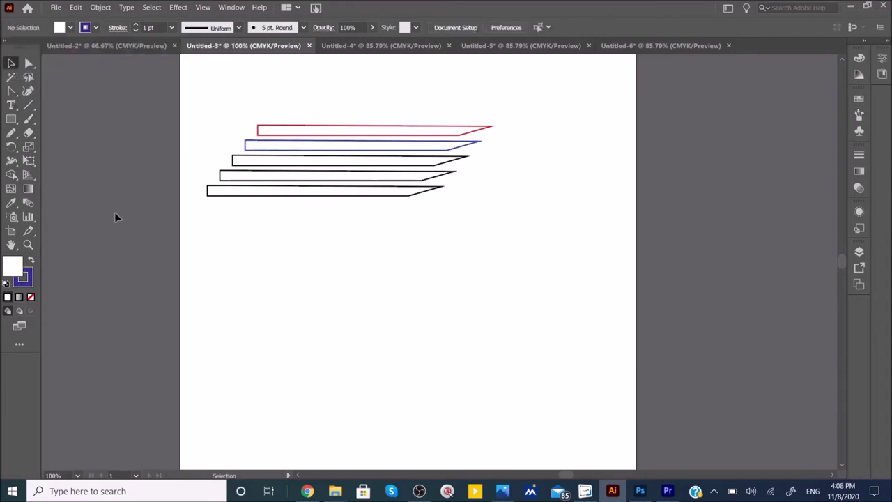
- Change the fourth bar's stroke color to yellow and deselect it
left_click(256, 176)
left_click(96, 27)
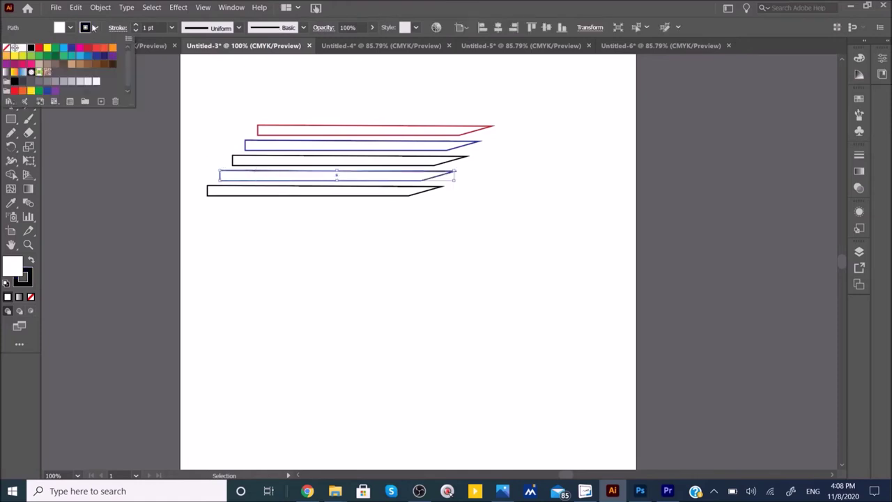
left_click(49, 51)
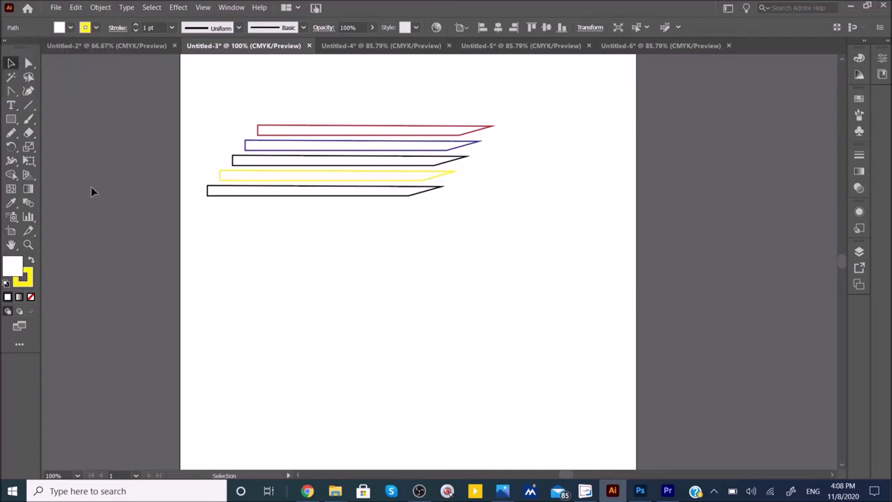
left_click(342, 322)
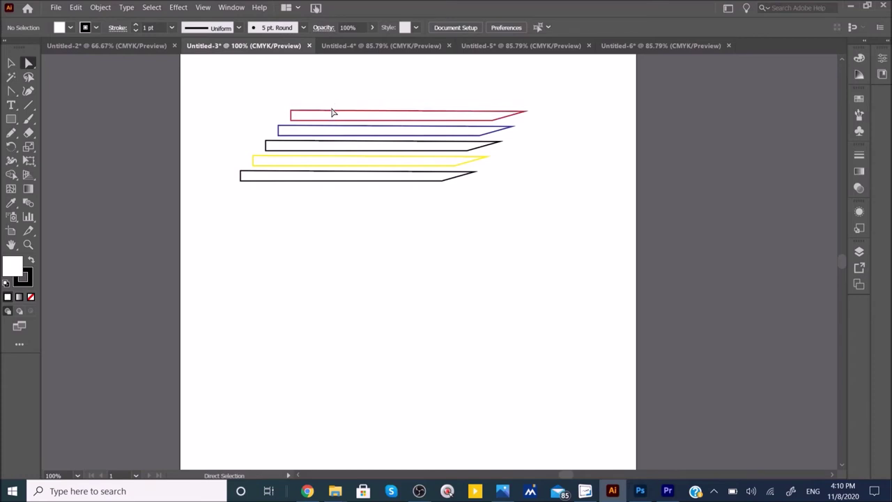
- Try moving the red bar by itself up and to the right of the other bars, and undo the move
left_click(11, 63)
left_click_drag(395, 113, 455, 99)
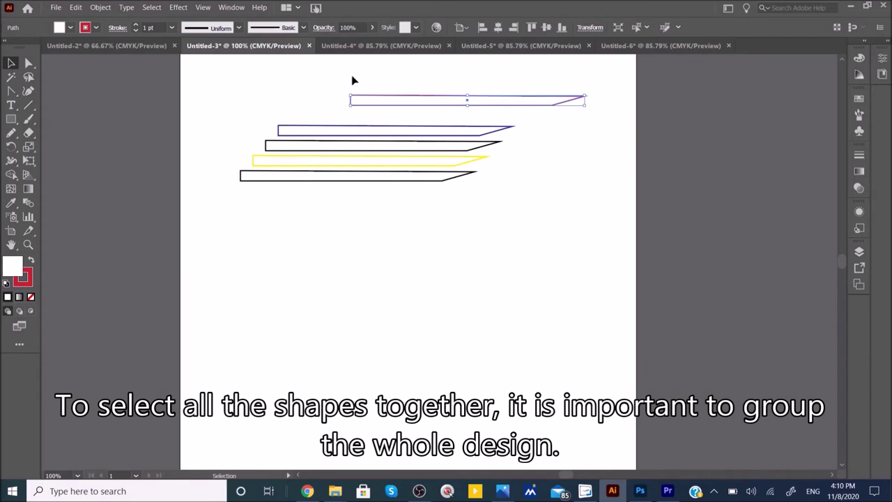
key("ctrl+z")
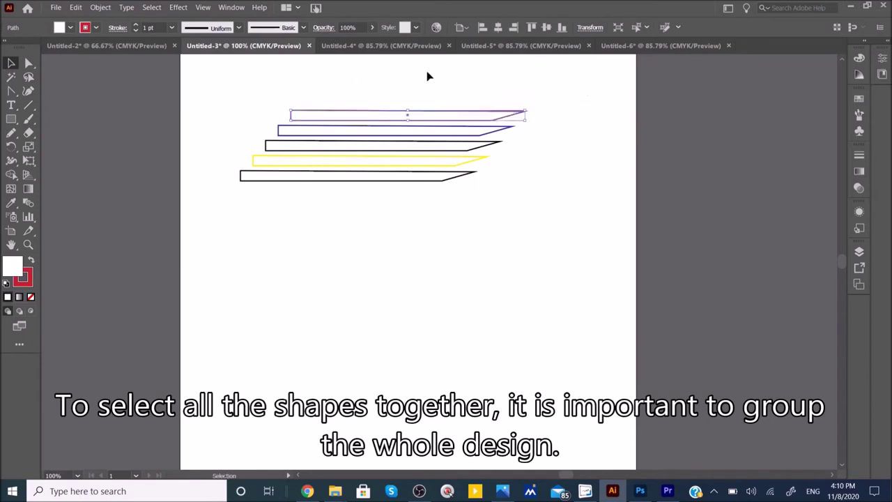
- Select all five pointed bars and group them into a single object
key("ctrl+a")
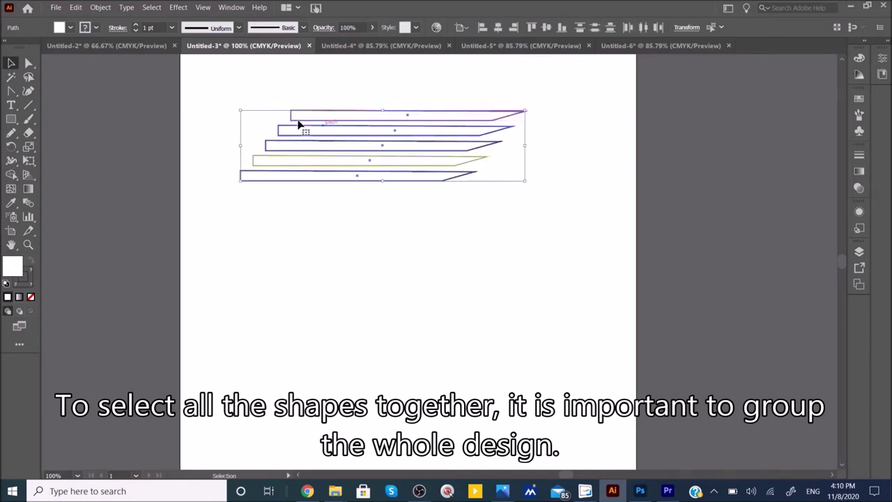
left_click(103, 8)
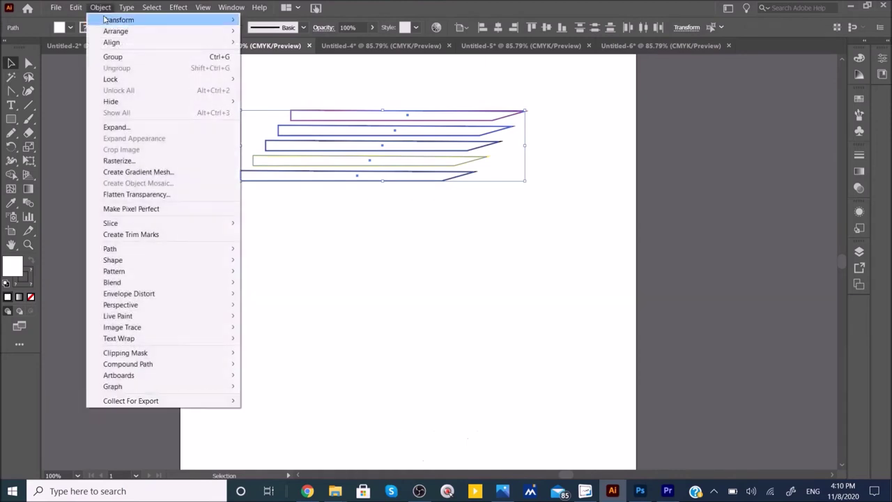
left_click(107, 58)
- Move the grouped bars past the artboard's upper right edge, scale the group down from its lower left corner, and deselect it
left_click_drag(333, 114, 623, 89)
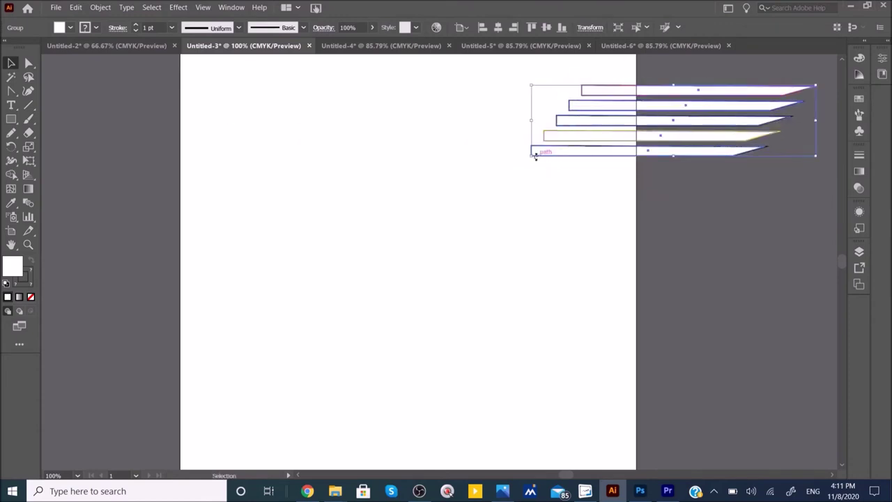
left_click_drag(532, 158, 591, 130)
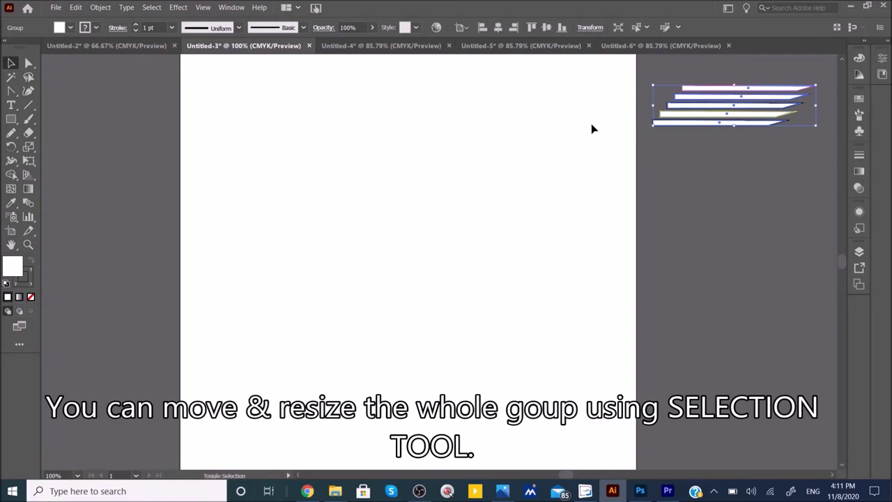
left_click(423, 104)
- Draw a square about 1.8 in wide with the Rectangle tool in the upper middle of the artboard
left_click(23, 123)
left_click(93, 119)
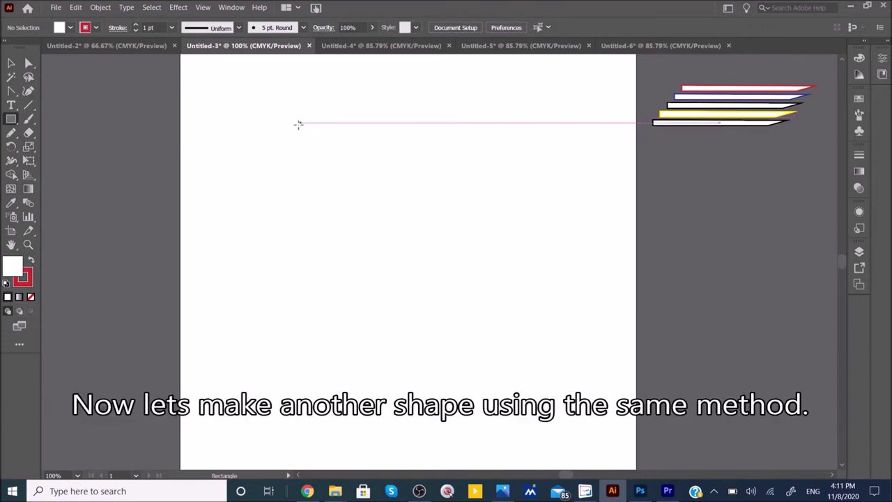
left_click_drag(287, 126, 409, 246)
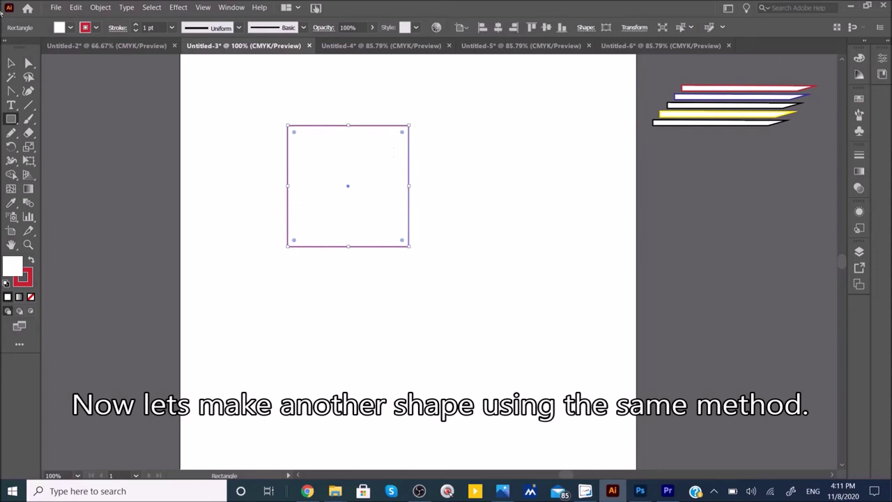
- Nudge only the square's upper left anchor point to the right with Direct Selection, almost to the middle of the top edge
left_click(11, 63)
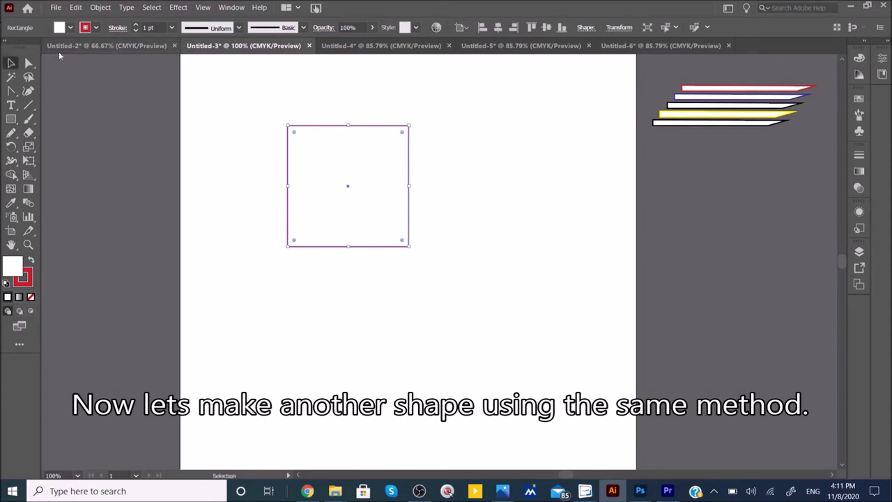
left_click(31, 63)
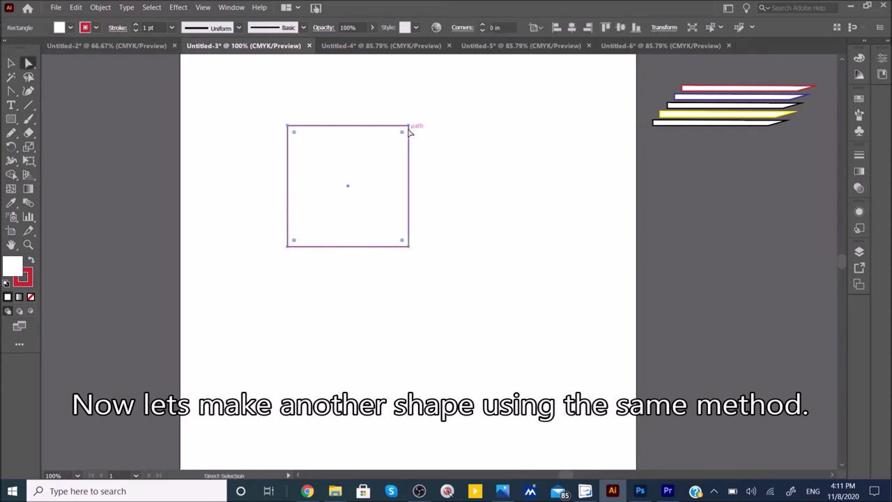
left_click(287, 127)
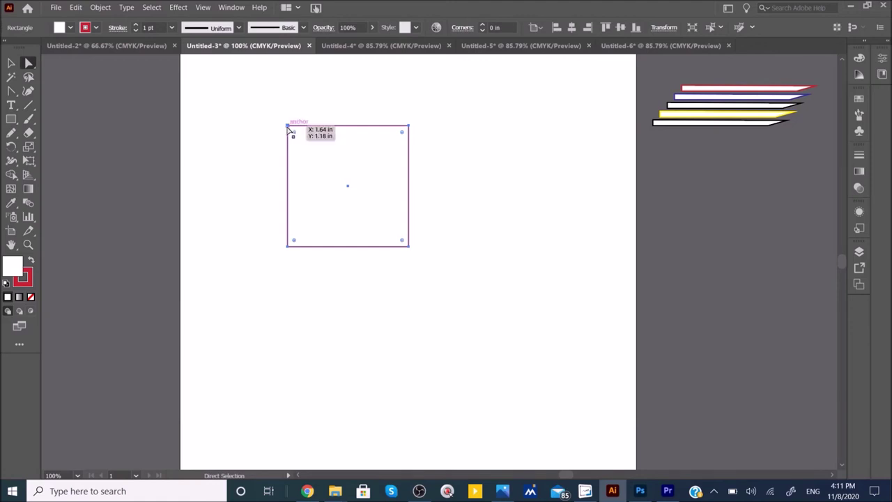
left_click(288, 128)
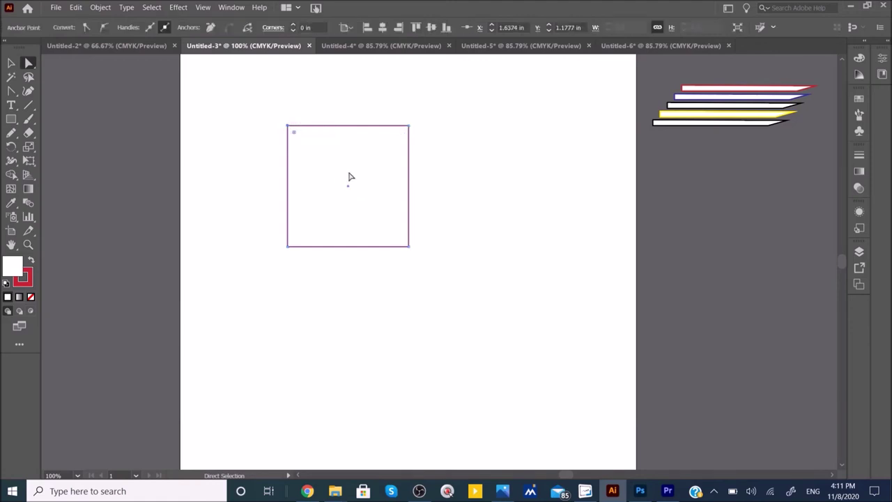
key("Right")
key("Right")
key("Right")
key("Right")
key("Right")
key("Right")
key("Right")
key("Right")
key("Right")
key("Right")
key("Right")
key("Right")
key("Right")
key("Right")
key("Right")
key("Right")
key("Right")
key("Right")
key("Right")
key("Right")
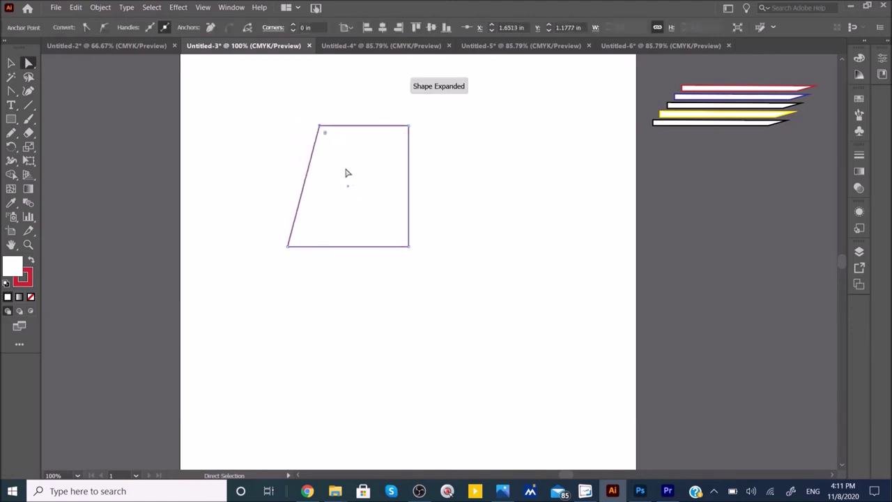
key("Right")
key("Right")
key("Right")
key("Right")
key("Right")
key("Right")
key("Right")
key("Right")
key("Right")
key("Right")
key("Right")
key("Right")
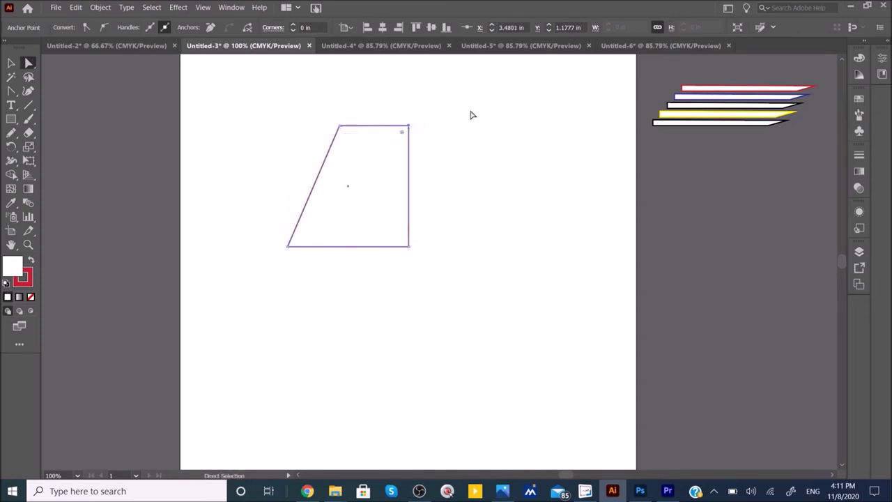
- Nudge the upper right anchor point left to about X 2.8 in, forming a narrow-topped trapezoid, and deselect the shape
key("Left")
key("Left")
key("Left")
key("Left")
key("Left")
key("Left")
key("Left")
key("Left")
key("Left")
key("Left")
key("Left")
key("Left")
key("Left")
key("Left")
key("Left")
key("Left")
key("Left")
key("Left")
key("Left")
key("Left")
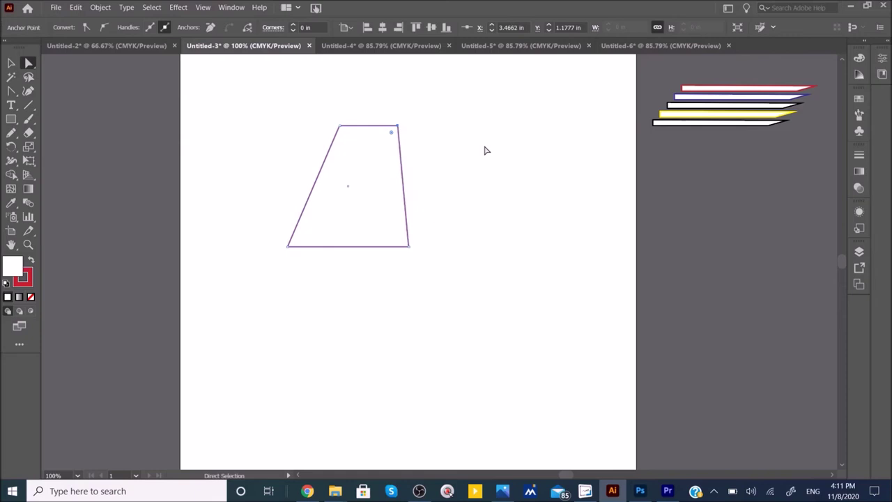
key("Left")
key("Left")
key("Left")
key("Left")
key("Left")
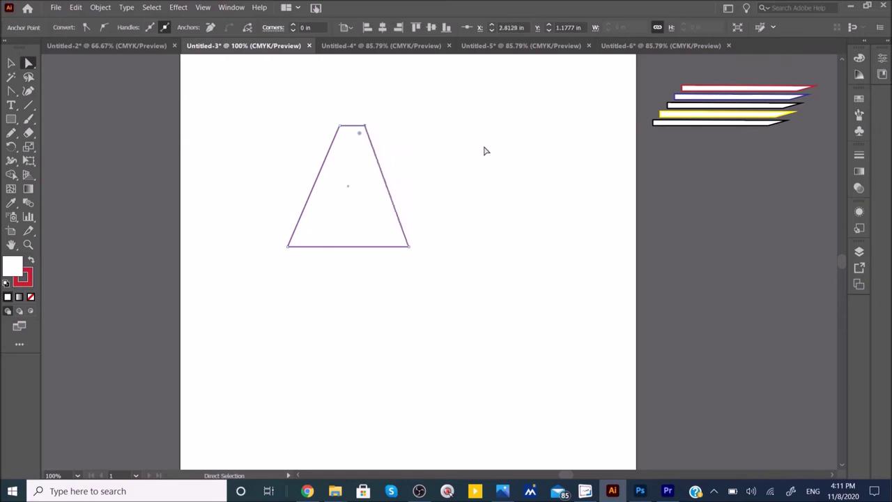
left_click(118, 90)
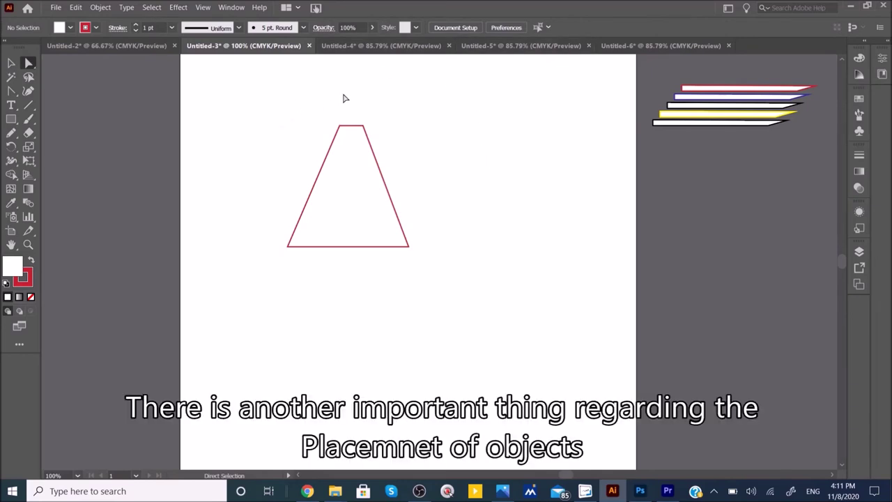
- Move the whole trapezoid up and to the left, near the artboard's upper left corner
left_click(332, 153)
left_click(11, 63)
left_click_drag(322, 173, 264, 137)
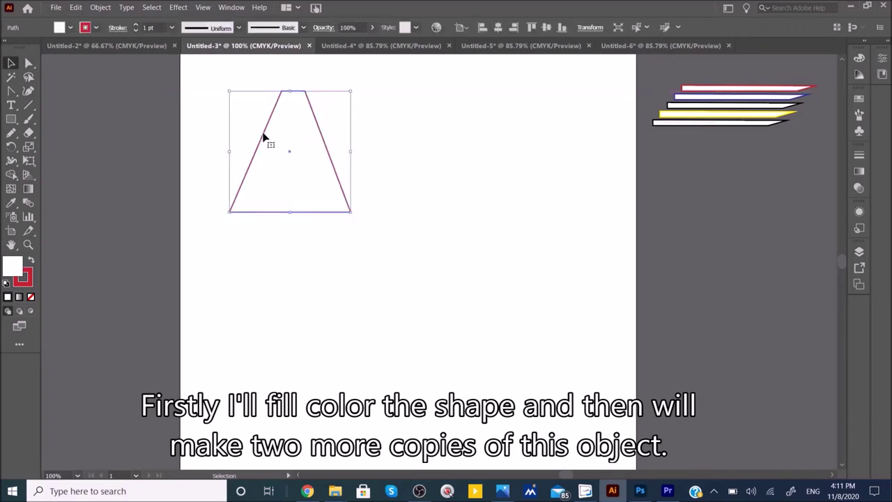
- Fill the trapezoid with the red swatch C=15 M=100 Y=90 K=10 and deselect it
left_click(70, 28)
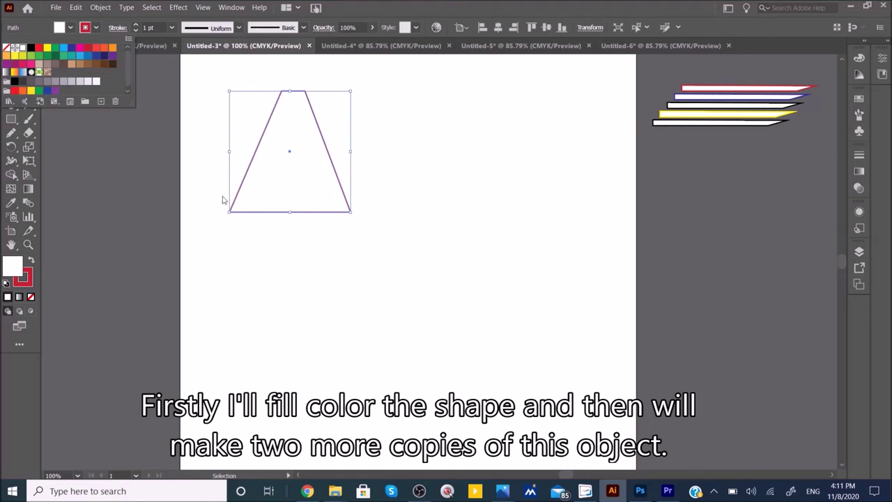
left_click(186, 174)
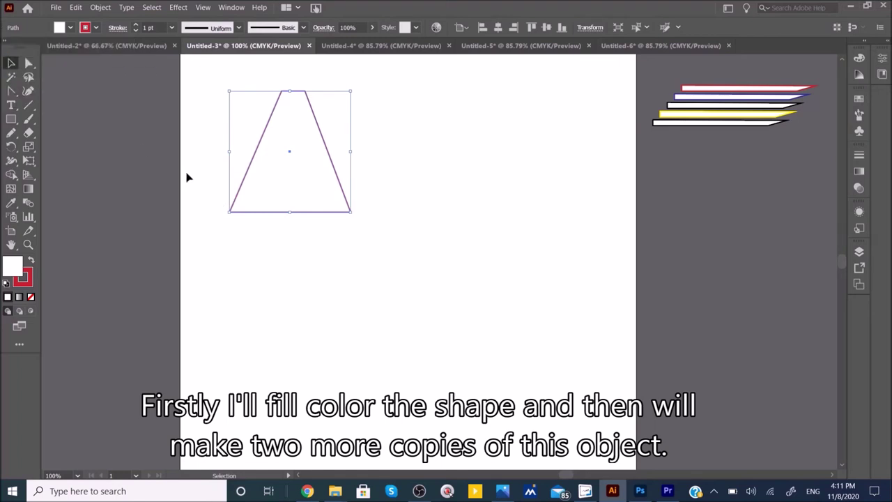
left_click(70, 27)
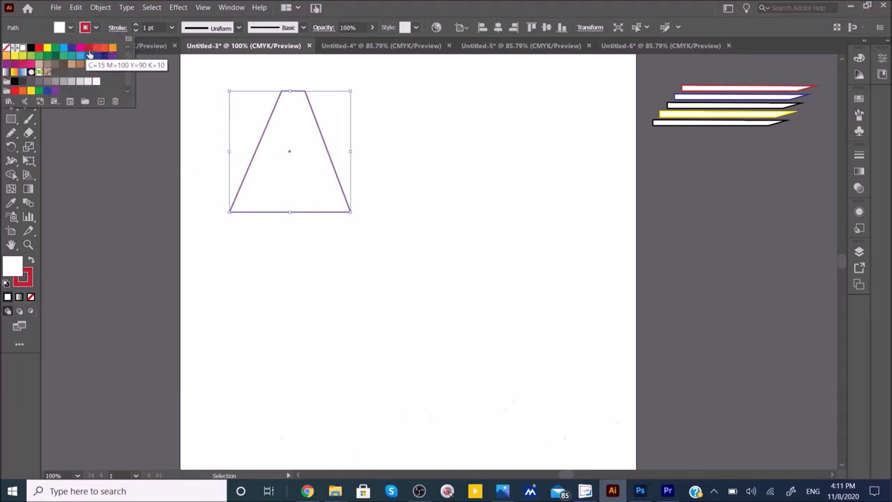
left_click(89, 52)
left_click(258, 110)
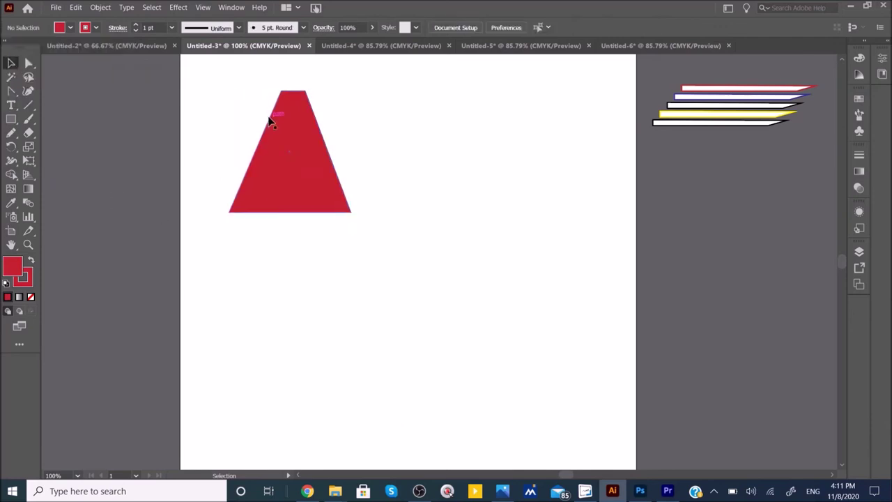
- Duplicate the red trapezoid to its right and repeat the copy at the same offset, making three shapes in a row
left_click_drag(270, 121, 399, 128)
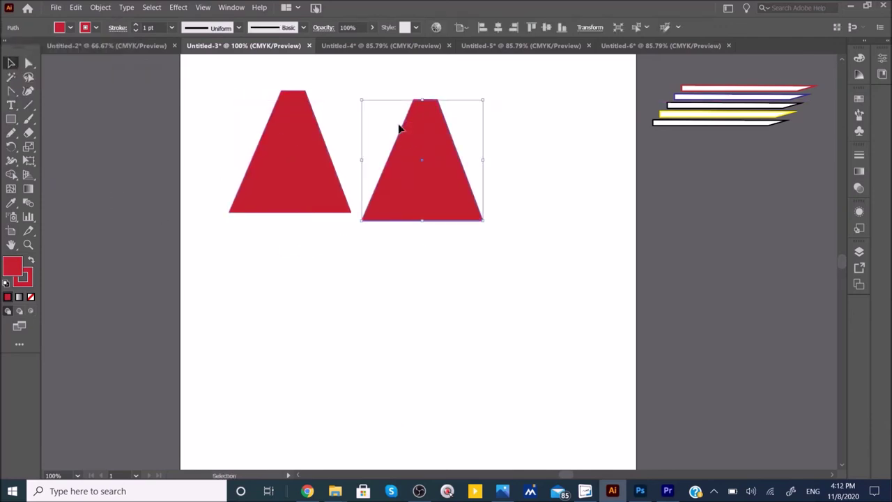
key("ctrl+d")
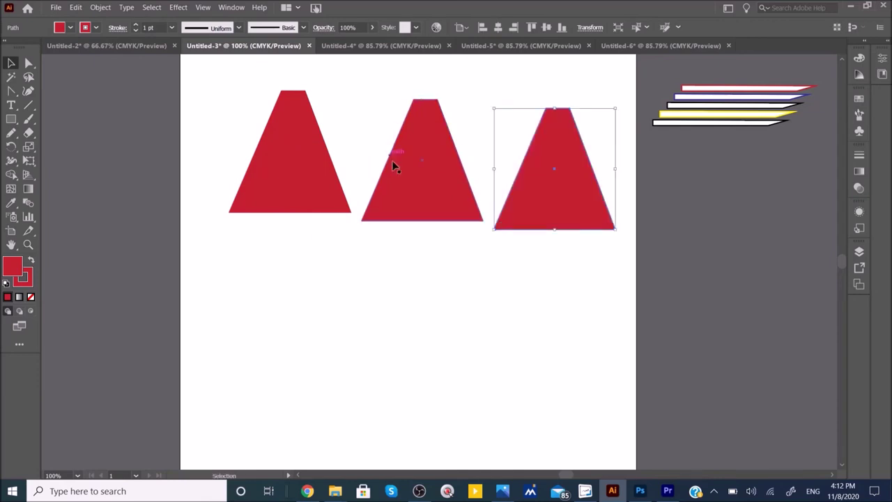
- Change the fill of the middle trapezoid to the dark blue swatch
left_click(401, 148)
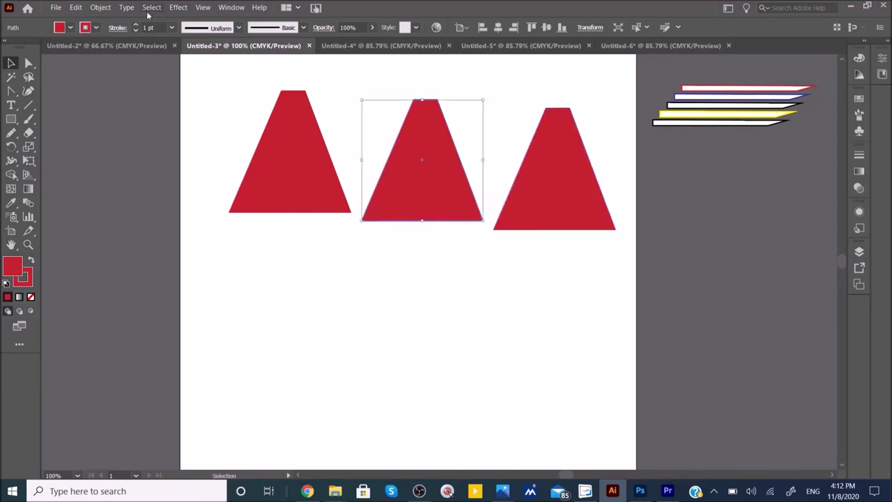
left_click(70, 27)
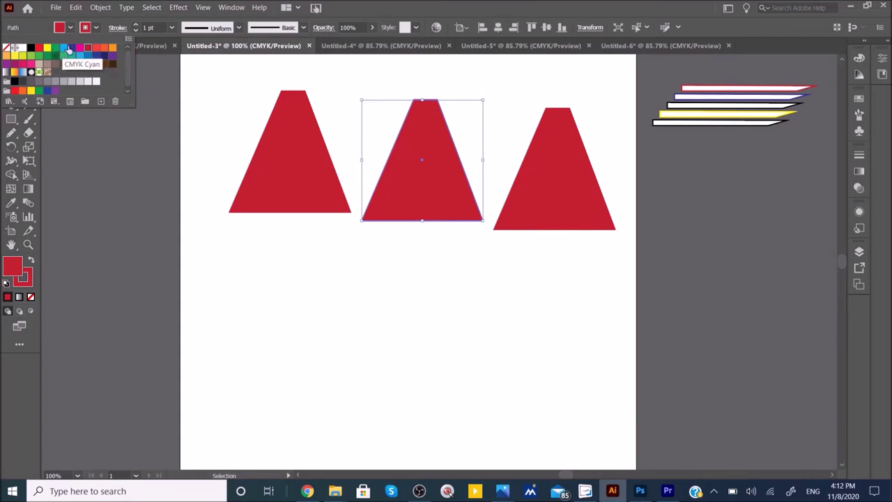
left_click(71, 48)
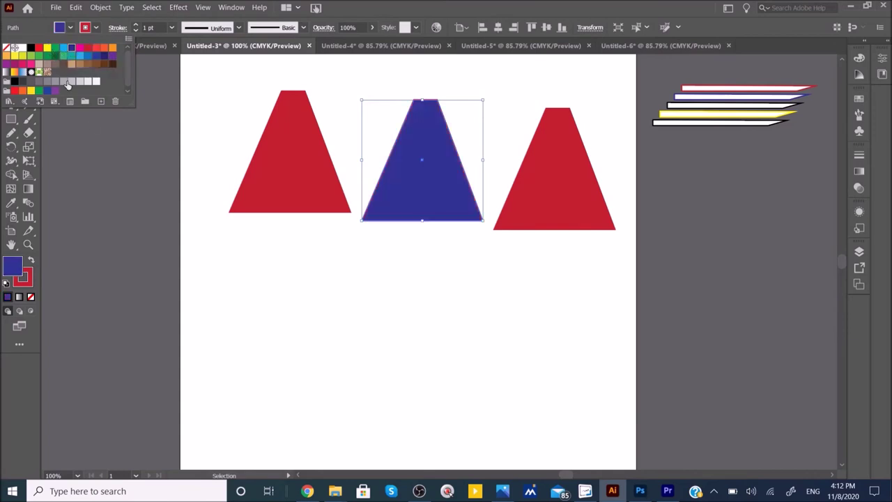
- Change the fill of the rightmost trapezoid to the green swatch
left_click(536, 138)
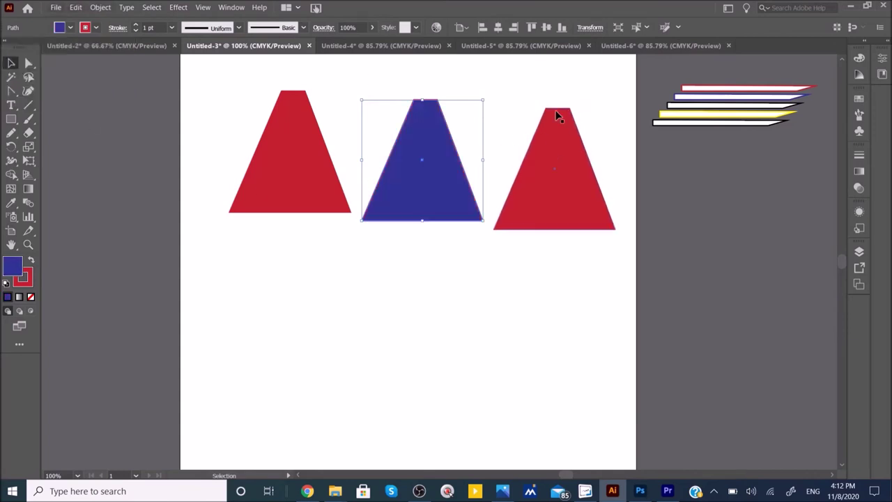
left_click(557, 111)
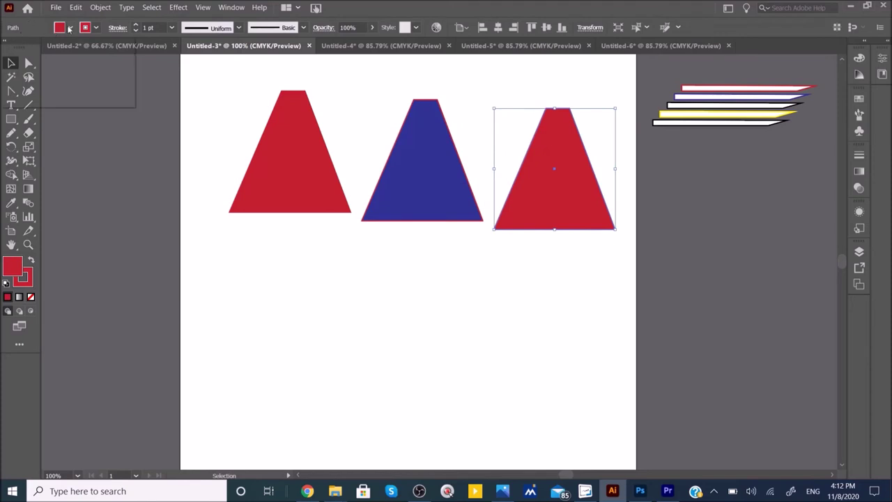
left_click(69, 27)
left_click(58, 49)
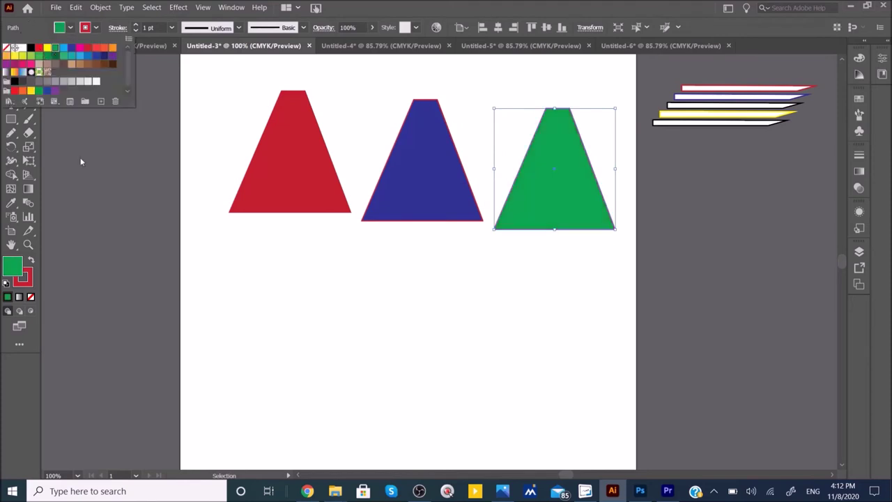
- Move the red trapezoid down and right, and lay the blue one over it rotated about a quarter turn counterclockwise
left_click(423, 160)
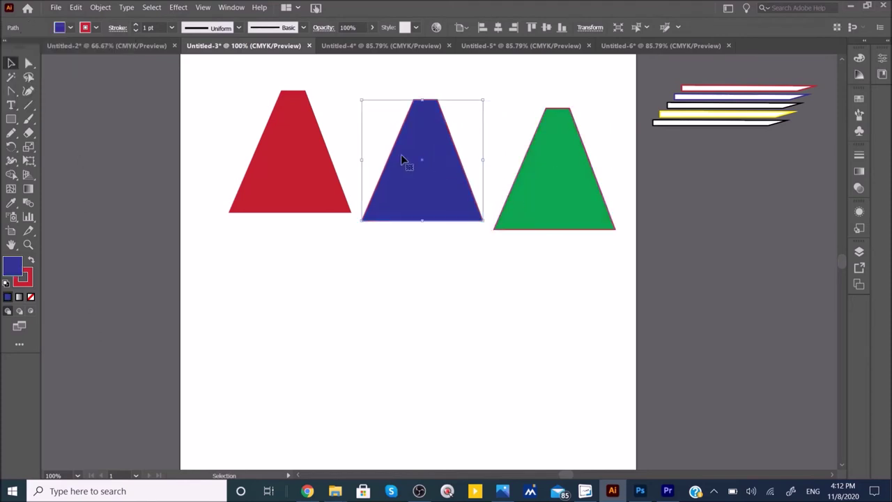
left_click_drag(282, 168, 317, 249)
left_click_drag(414, 177, 336, 254)
left_click_drag(404, 299, 402, 192)
left_click_drag(360, 232, 349, 235)
- Move the green trapezoid over the lower part of the overlapping red and blue shapes and leave it deselected
left_click_drag(547, 171, 323, 280)
left_click(512, 169)
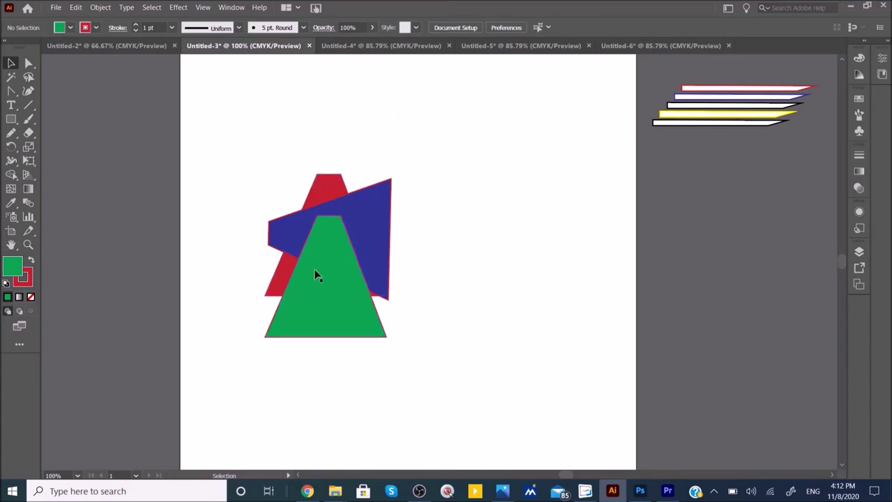
left_click(274, 317)
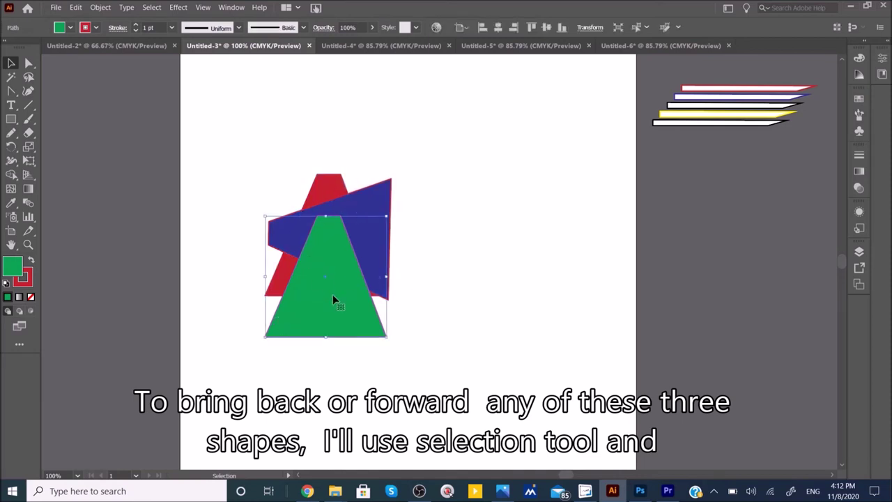
left_click(470, 214)
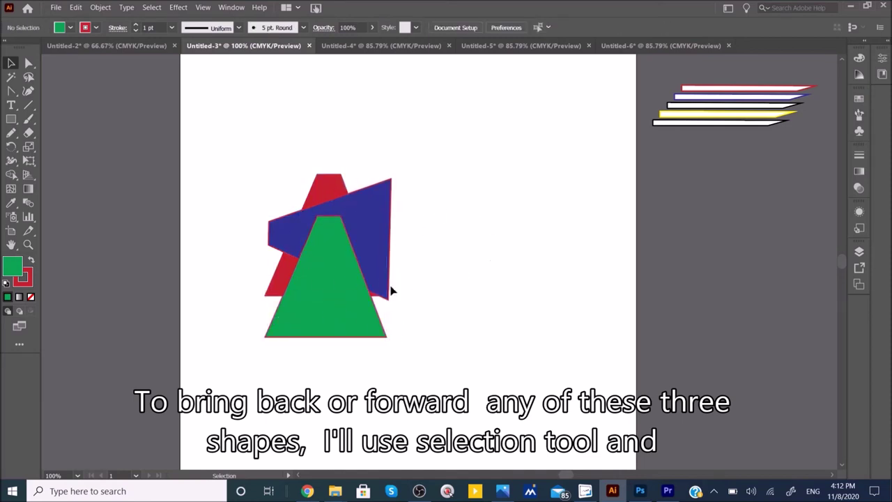
- Send the green trapezoid backward by one level so it lies between the red and blue ones, and deselect it
left_click(279, 308)
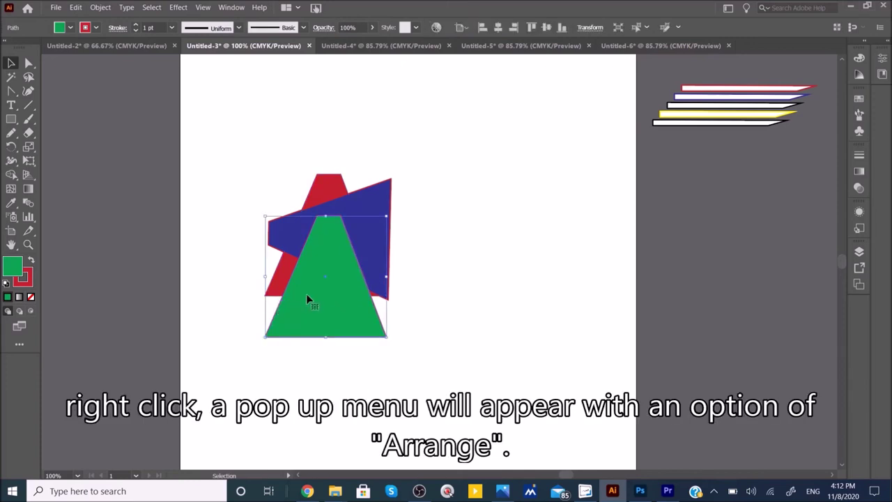
right_click(295, 296)
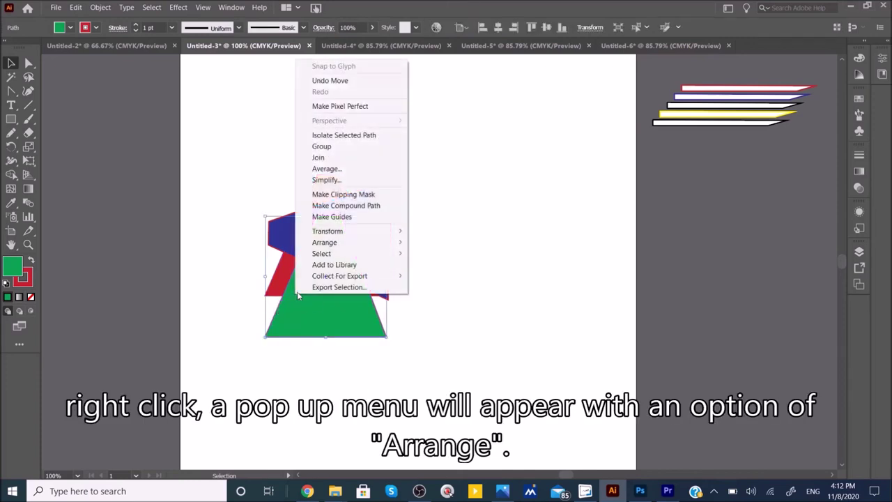
mouse_move(322, 247)
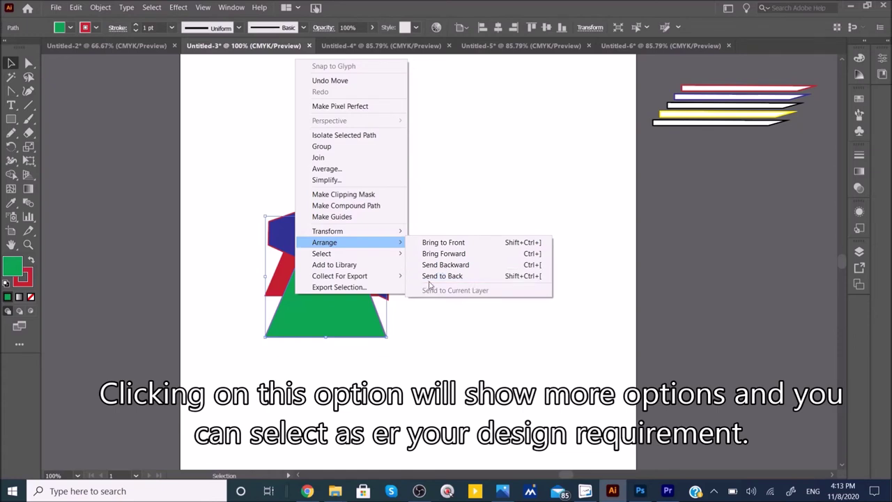
left_click(469, 266)
left_click(507, 294)
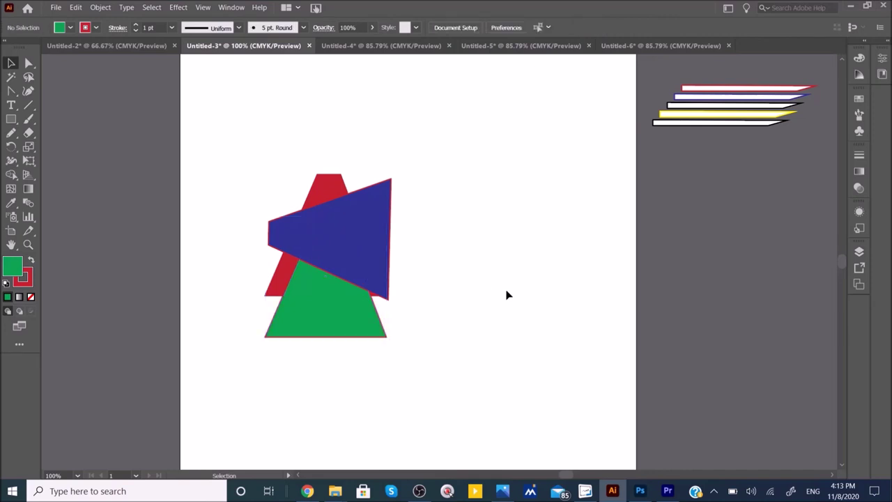
- Shift the green trapezoid slightly left, then restore its previous position and its place in front of the blue one
left_click_drag(306, 304, 292, 326)
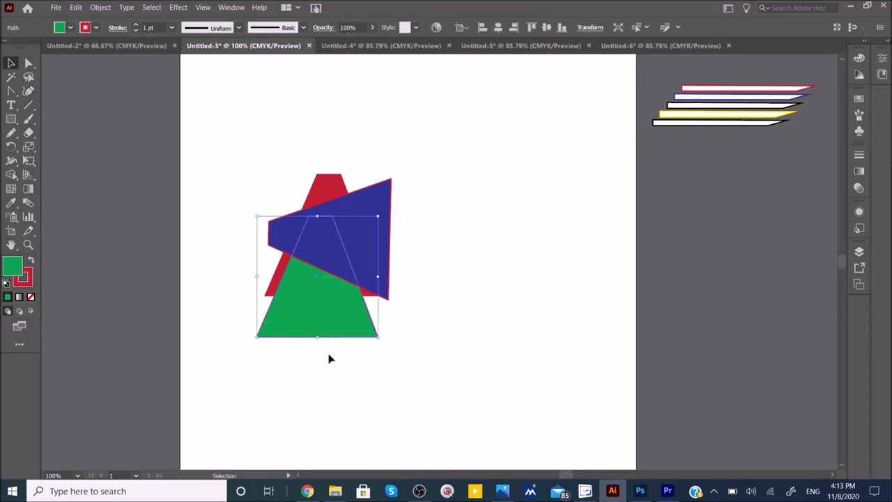
key("Right")
key("Right")
key("Right")
key("Right")
key("Right")
key("Right")
key("Right")
key("Right")
key("Right")
key("Right")
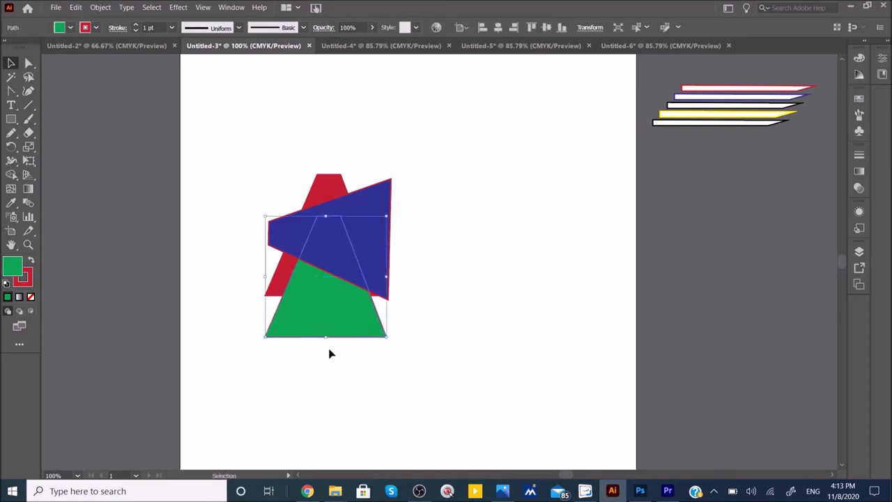
key("ctrl+shift+bracketright")
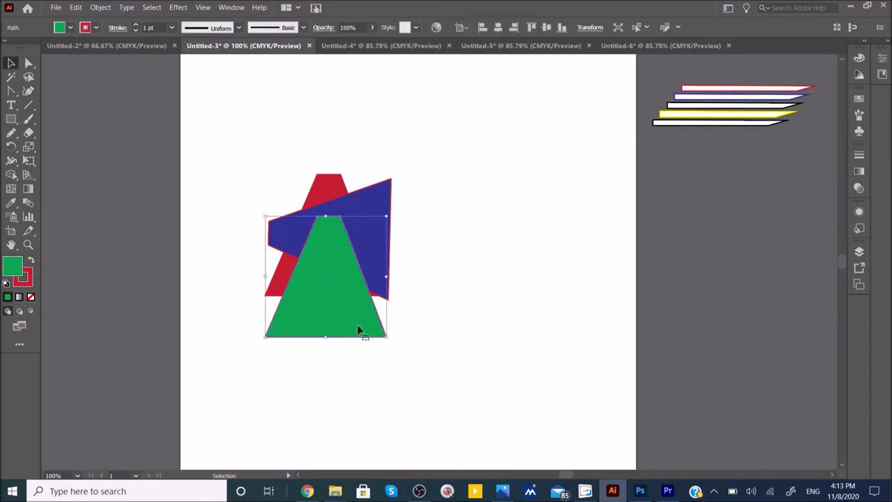
- Arrange the green trapezoid with Send to Back, behind both the red and blue shapes, and deselect it
right_click(313, 254)
mouse_move(368, 203)
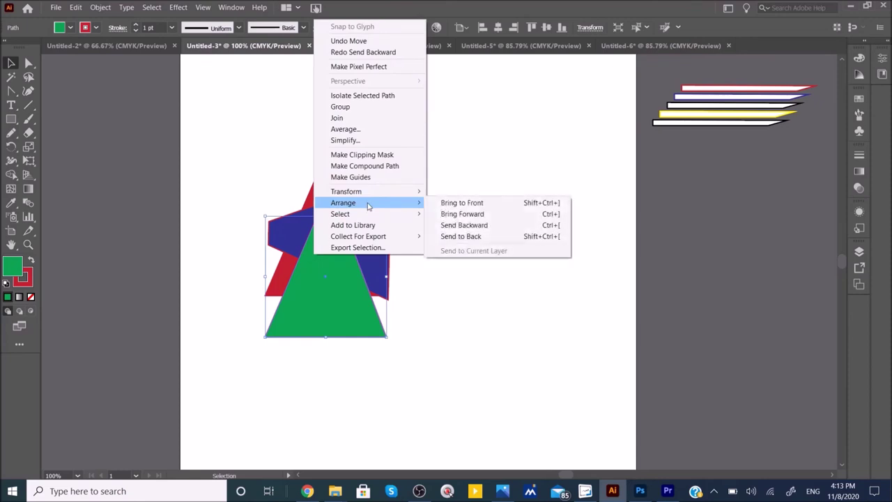
left_click(466, 236)
left_click(471, 278)
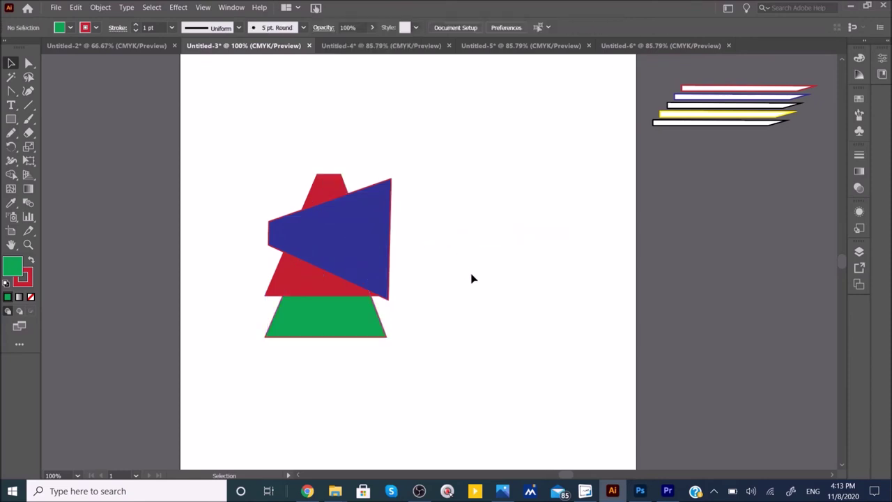
- Enlarge the green trapezoid to roughly twice its size and center it behind the red and blue shapes
left_click(340, 336)
left_click_drag(388, 333, 502, 435)
left_click_drag(413, 388, 365, 296)
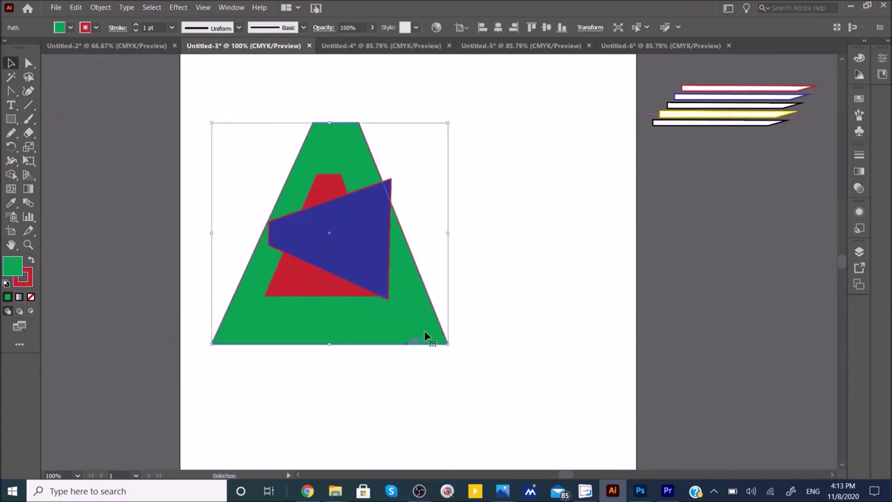
left_click(478, 248)
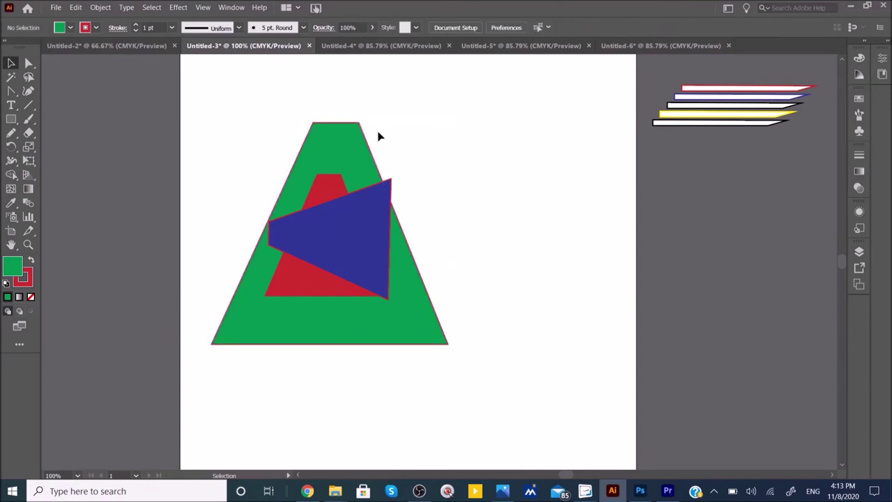
- Move the group of five slanted bars from the pasteboard onto the artboard beside the trapezoids
left_click(742, 115)
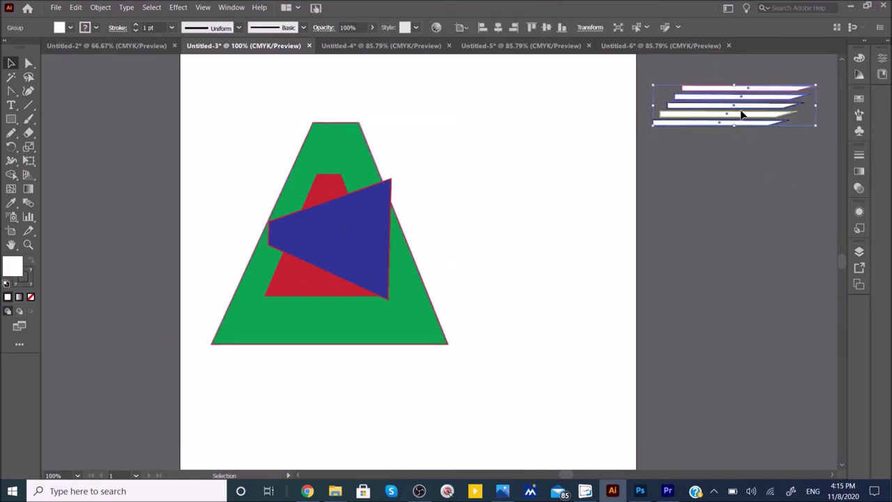
left_click_drag(734, 91, 524, 111)
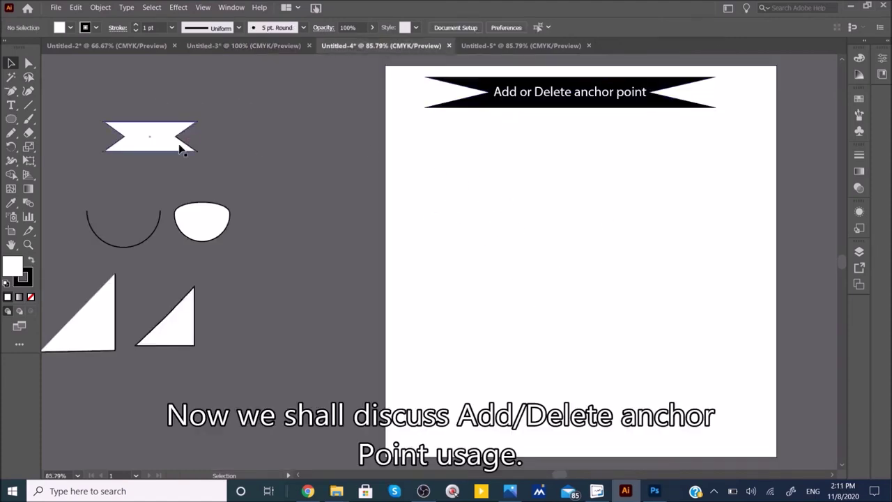
- Move the notched ribbon onto the artboard below the title banner and draw a rectangle about 213 by 60 pt beneath it
left_click_drag(154, 126, 537, 147)
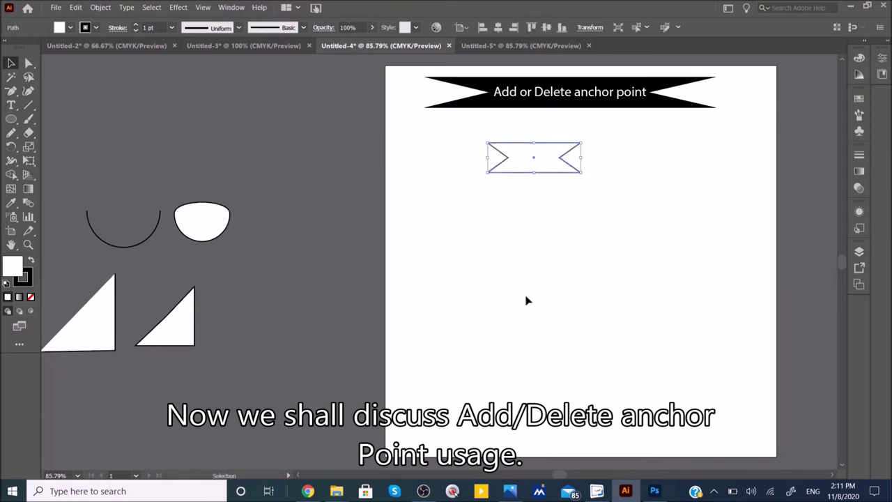
left_click_drag(541, 302, 460, 302)
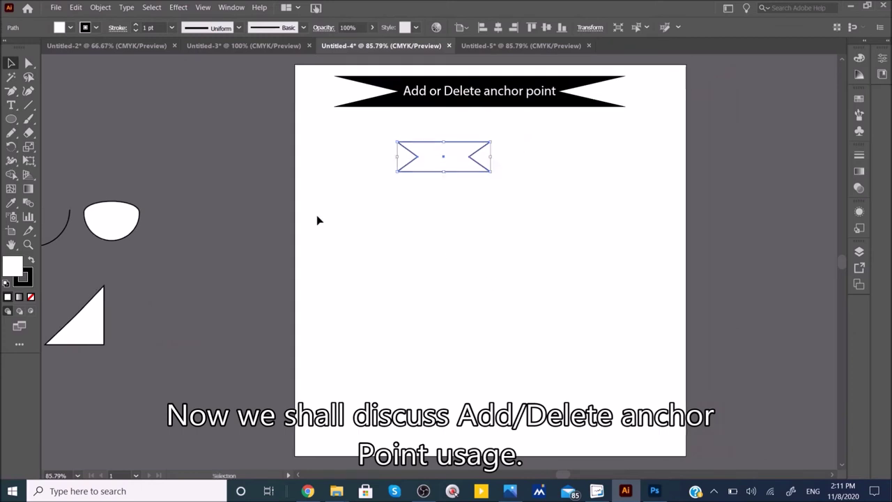
right_click(11, 119)
left_click(52, 117)
left_click_drag(397, 216, 564, 263)
key("a")
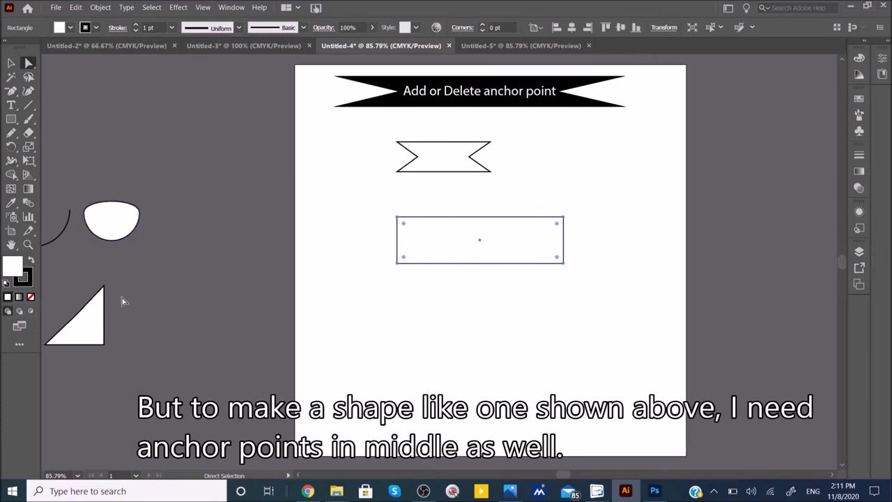
- Add anchor points at the midpoints of the rectangle's left and right edges with the Add Anchor Point tool
left_click(11, 90)
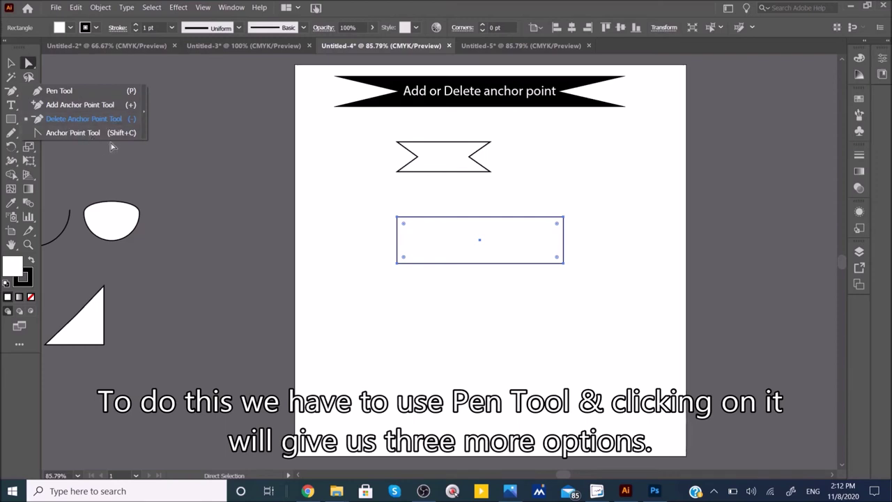
left_click(84, 106)
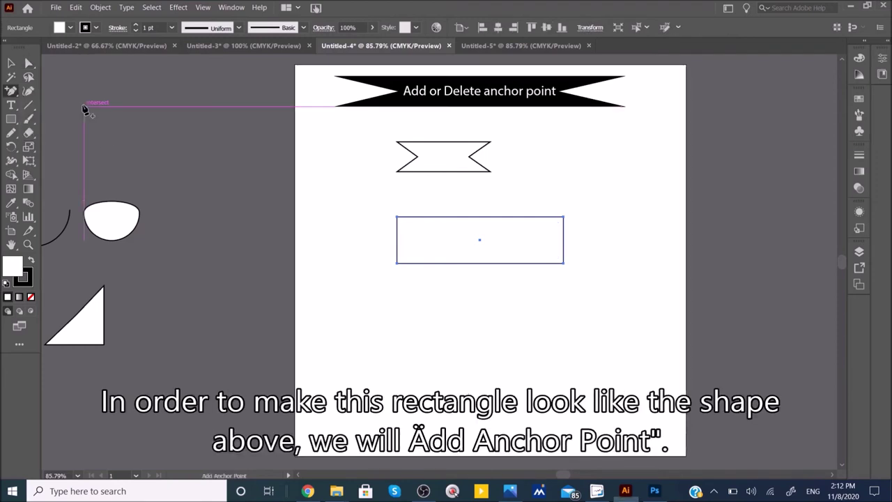
left_click(398, 240)
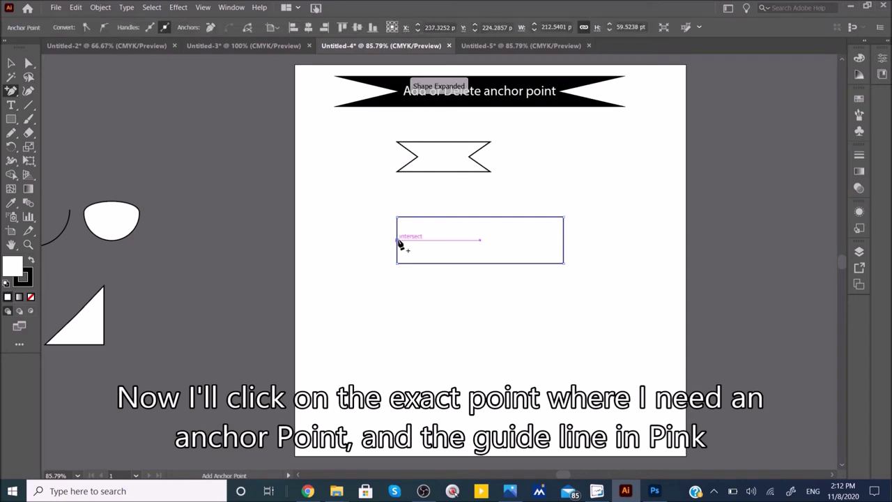
left_click(564, 240)
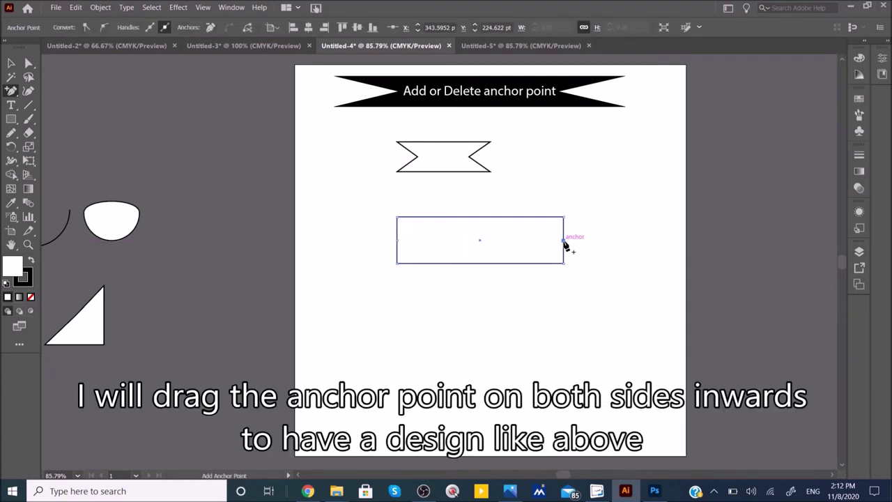
- Pull the two new side anchor points horizontally inward by about 40 pt to notch both ends of the rectangle
left_click(28, 63)
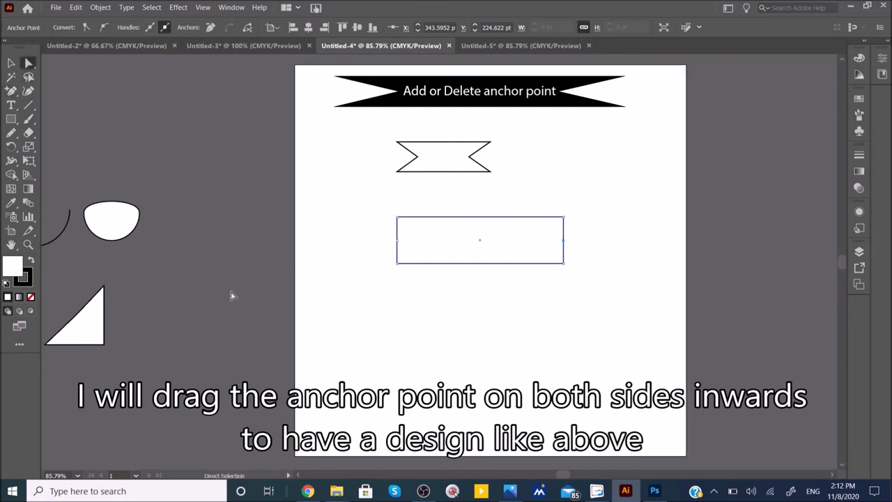
left_click_drag(399, 243, 429, 242)
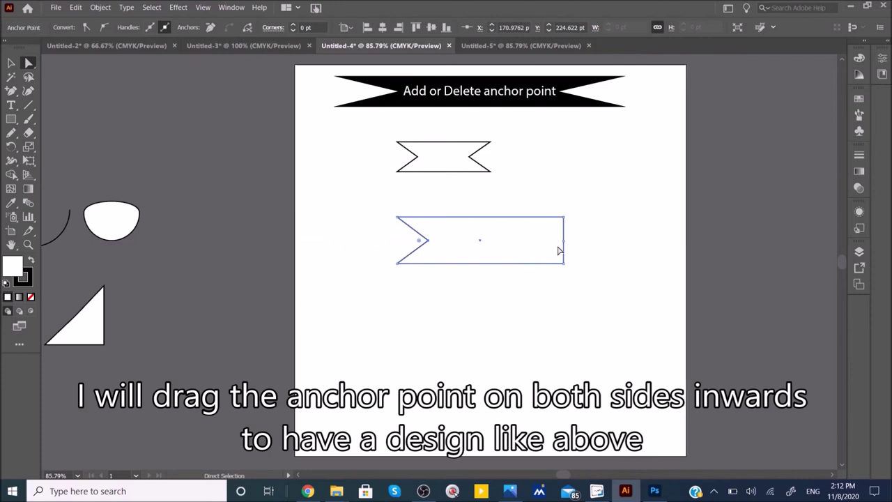
left_click_drag(565, 242, 531, 243)
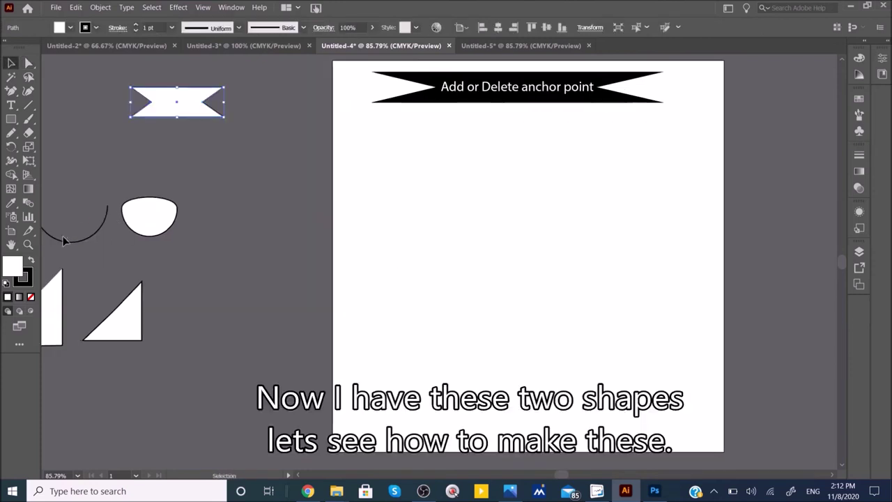
- Place the open arc and the bowl shape side by side below the title banner, and draw a circle beneath them
left_click_drag(66, 241, 428, 192)
left_click_drag(161, 205, 577, 156)
left_click_drag(10, 118, 77, 145)
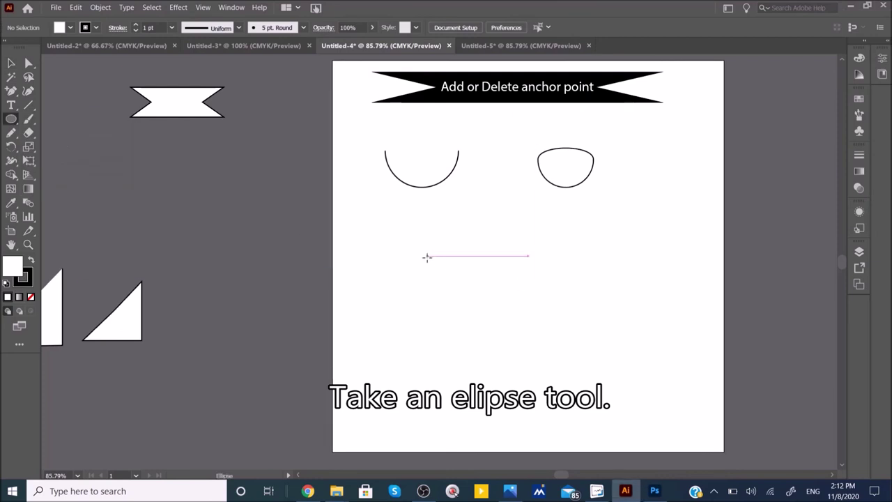
left_click_drag(428, 257, 501, 329)
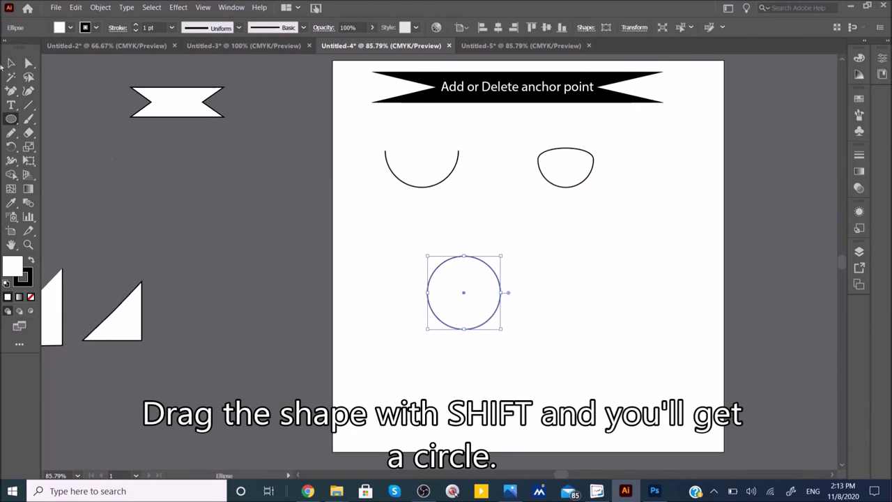
left_click(11, 63)
left_click(93, 124)
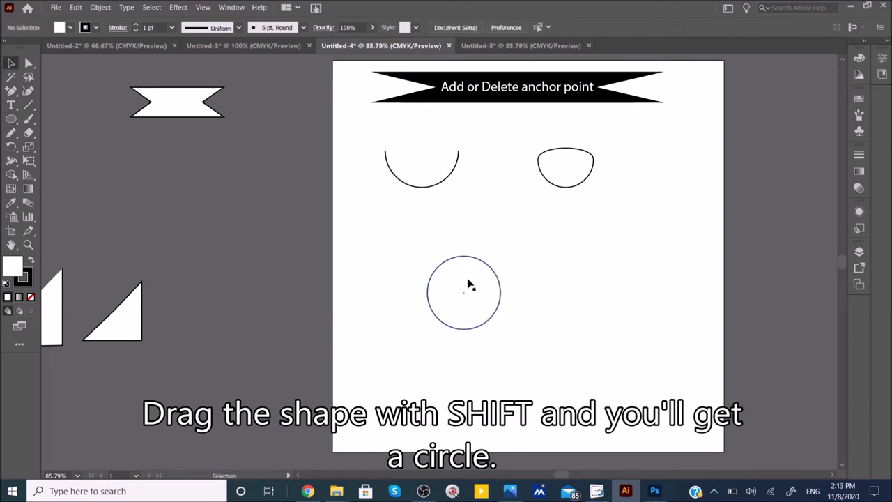
- Duplicate the circle below the bowl shape and move the original slightly left, under the open arc
left_click_drag(459, 262, 571, 258)
left_click(380, 271)
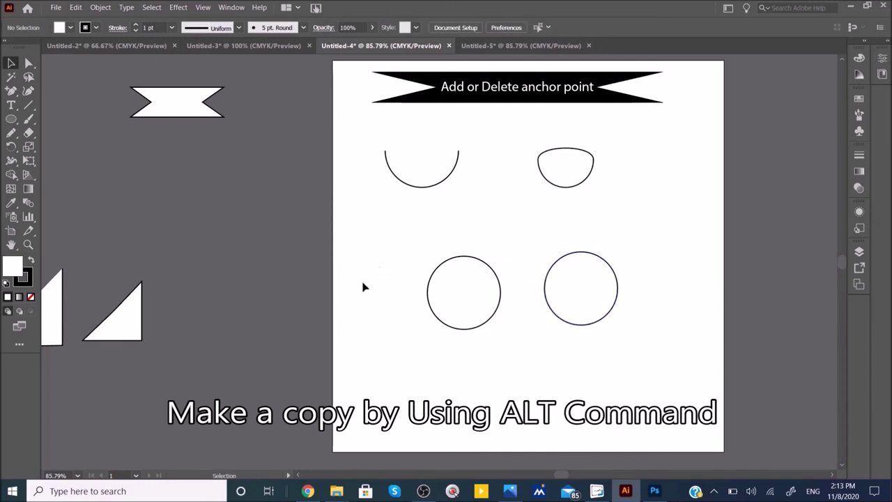
left_click_drag(465, 256, 435, 257)
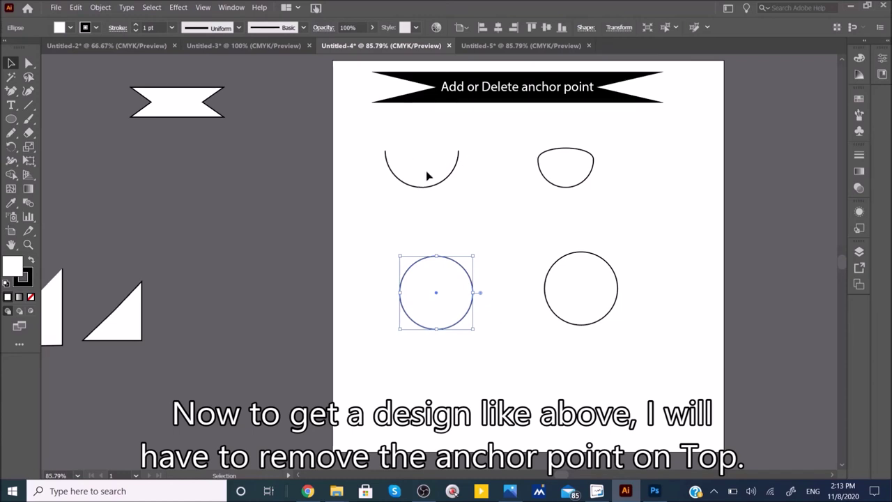
- Delete the top anchor point of the left circle to leave an open lower arc, and deselect it
left_click(27, 64)
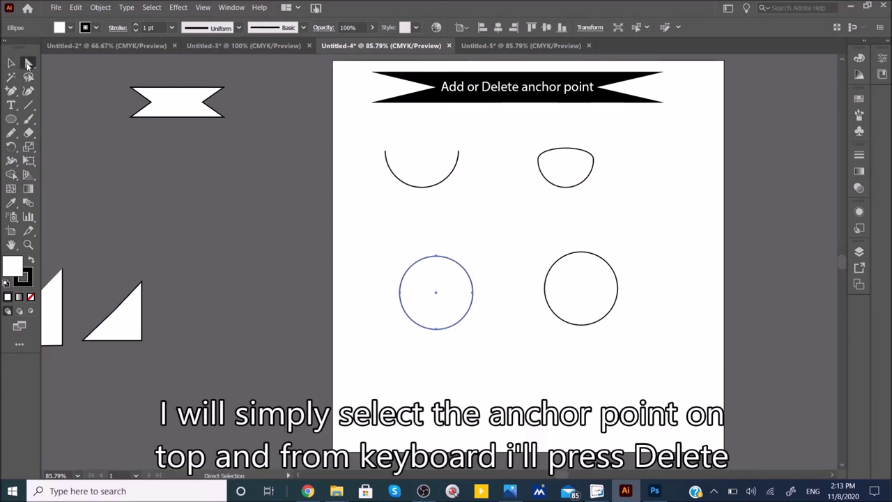
left_click(437, 259)
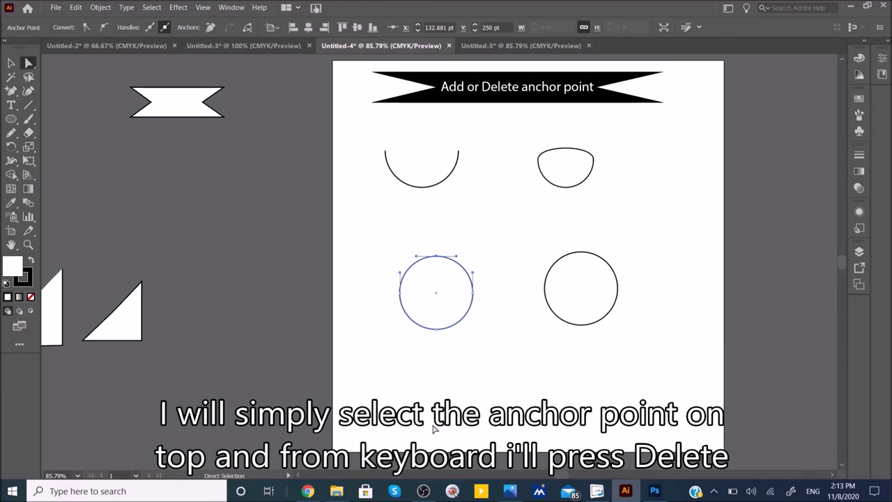
key("Delete")
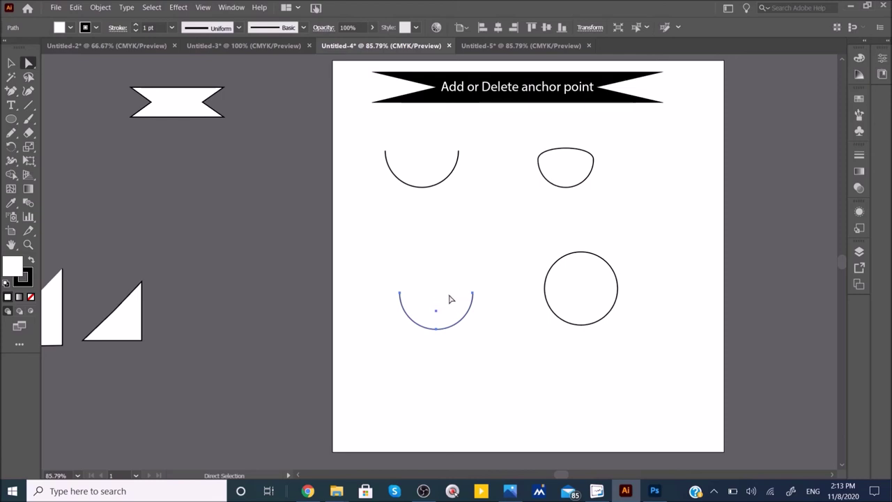
left_click(10, 63)
left_click(645, 284)
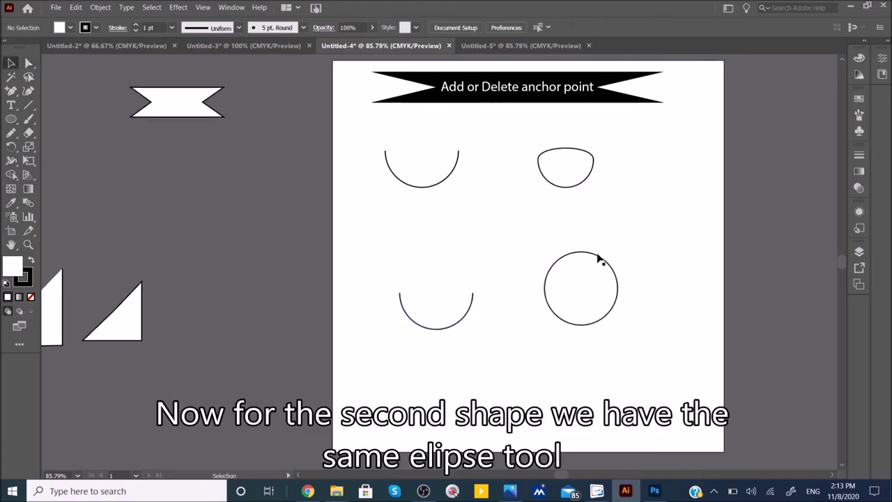
- Remove the right circle's top anchor point with the Delete Anchor Point Tool, keeping the path closed as a bowl shape
left_click(582, 255)
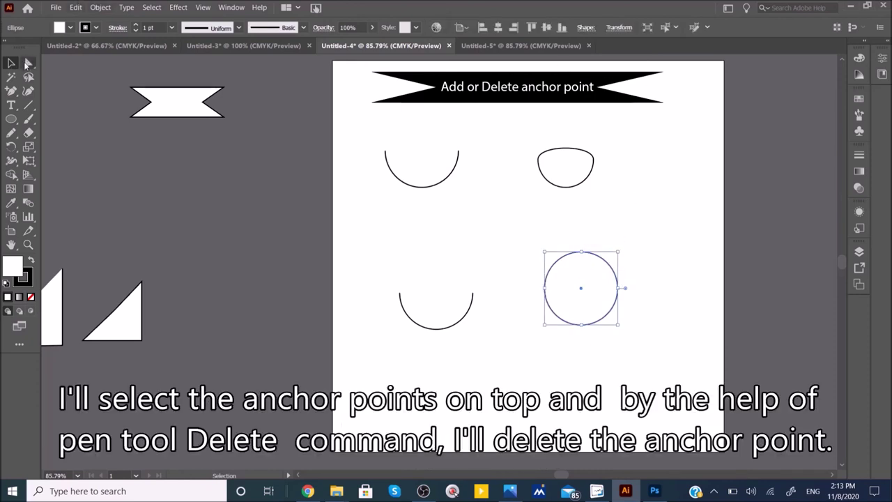
left_click(28, 63)
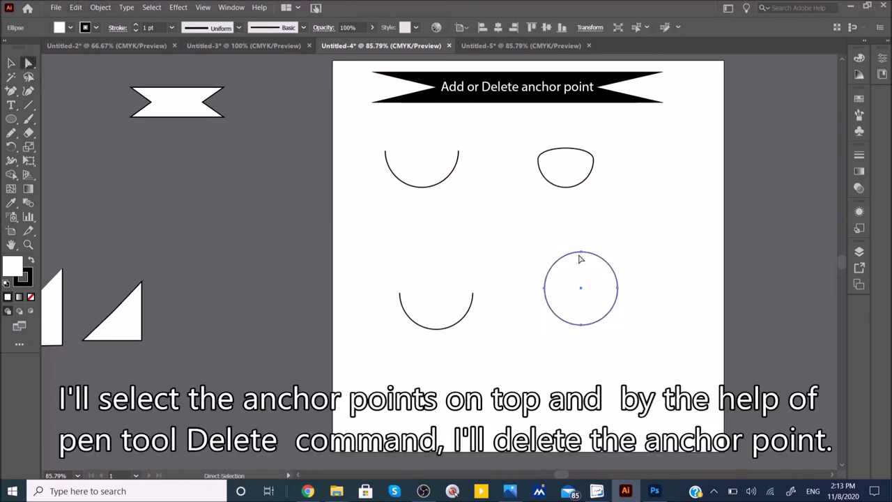
left_click(581, 255)
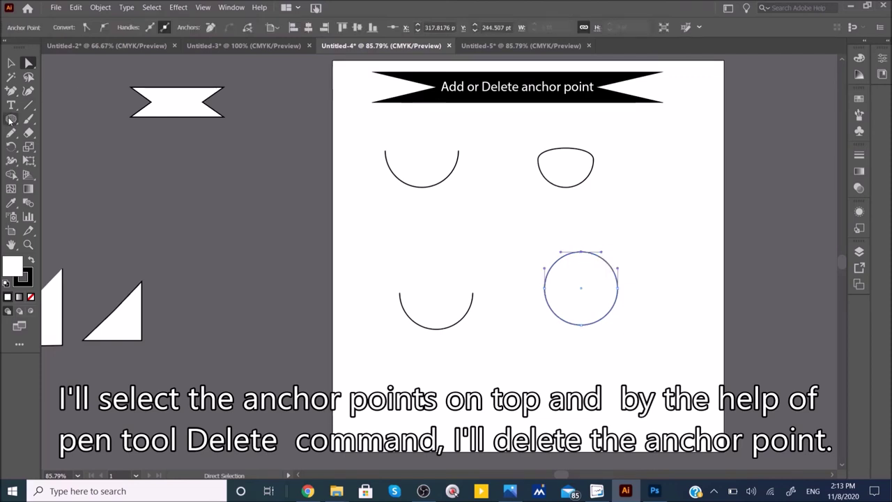
left_click(12, 91)
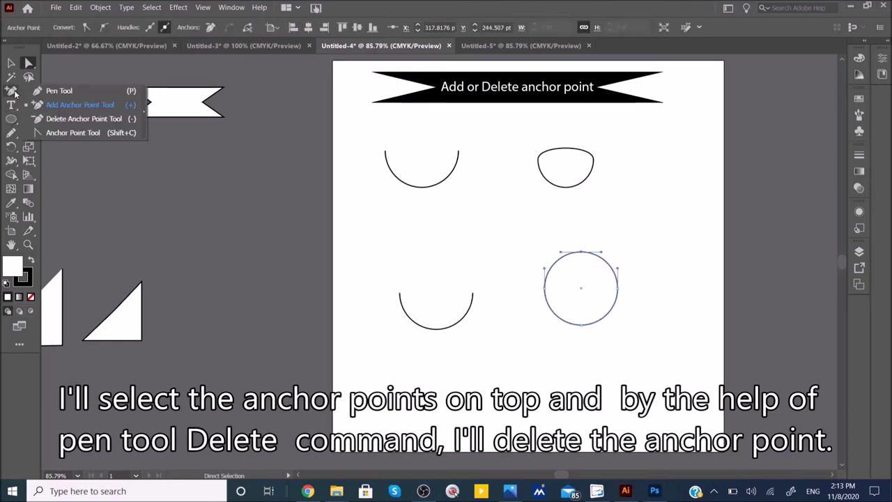
left_click(70, 120)
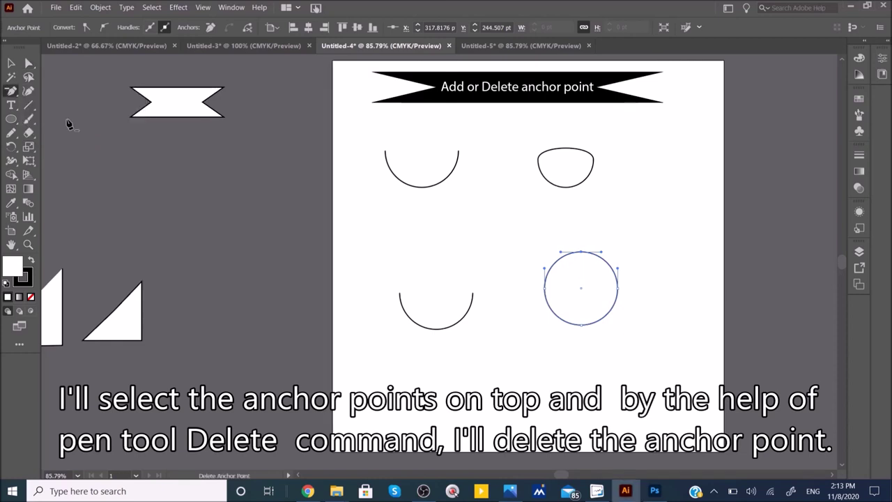
left_click(581, 254)
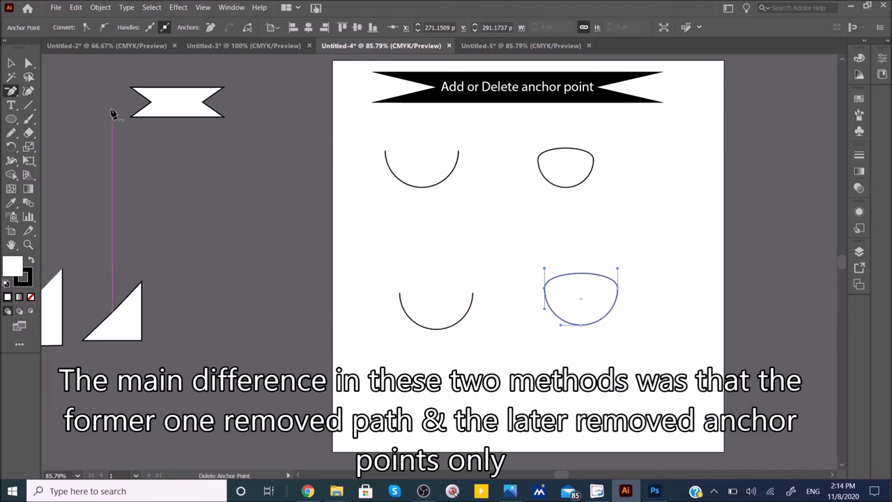
- Move the lower open arc and the lower bowl shape up and slightly left, closer beneath the upper pair
left_click(12, 63)
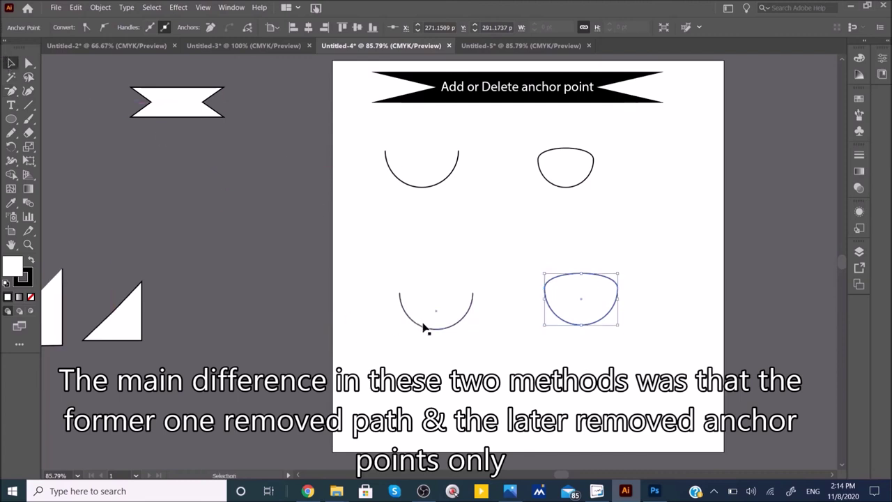
left_click_drag(428, 323, 413, 287)
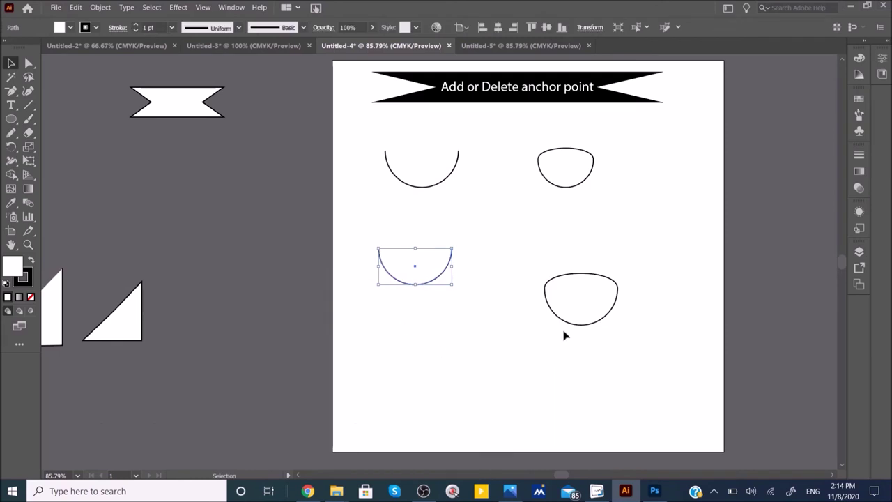
left_click_drag(588, 327, 565, 295)
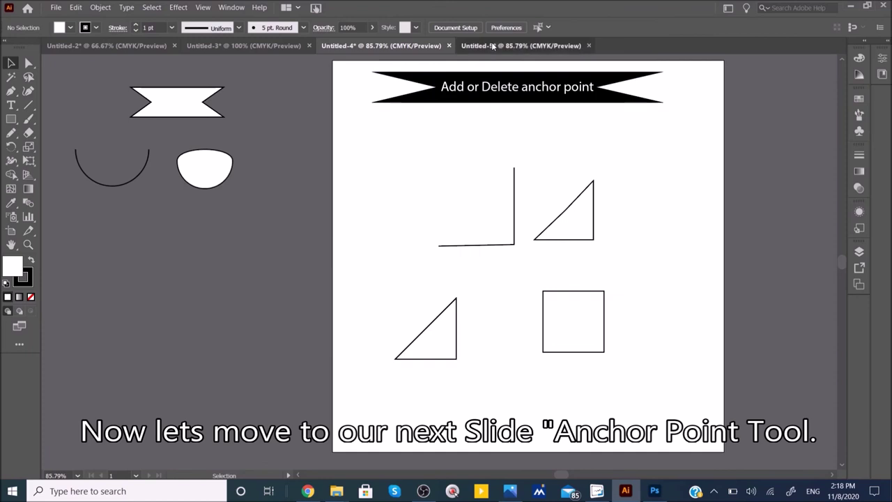
- Switch to the Untitled-5 document with the circle and square, and activate the Anchor Point Tool
left_click(493, 45)
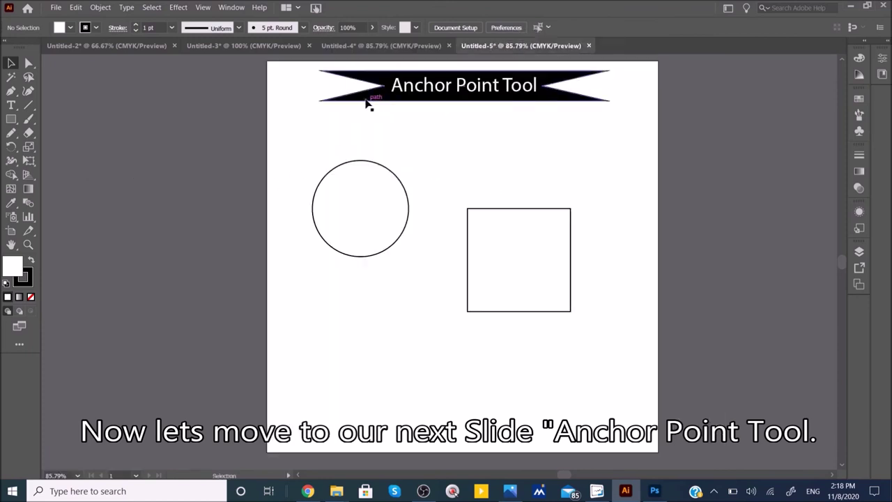
left_click(11, 92)
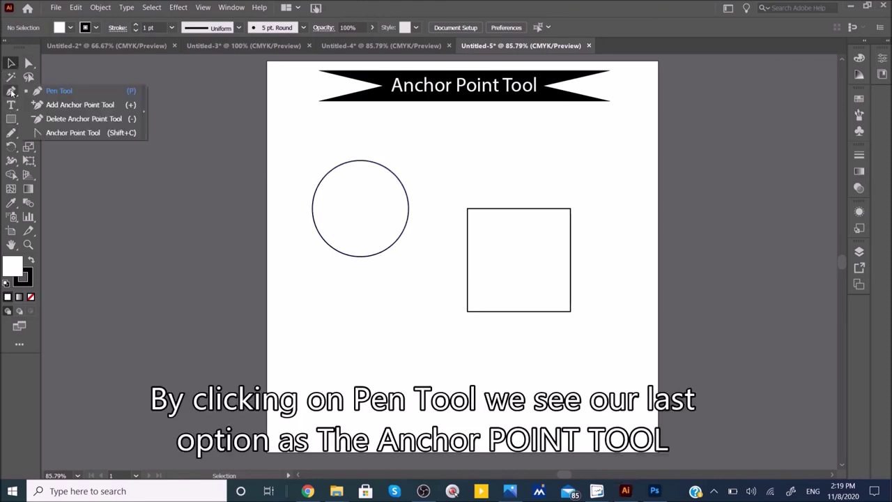
left_click(72, 132)
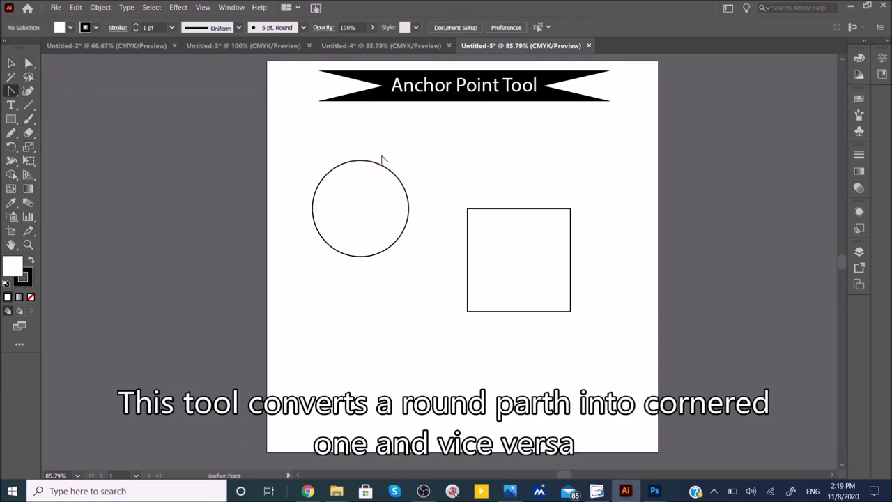